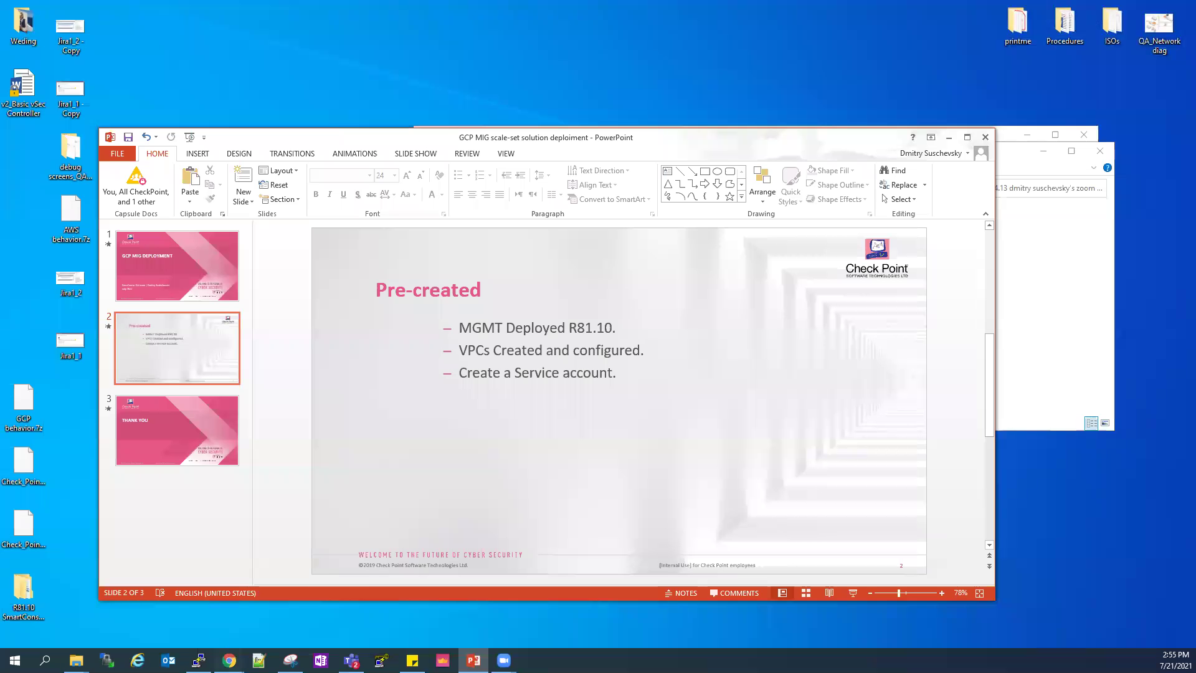
Preview the open Chrome windows from the taskbar after reviewing the 'Pre-created' slide
left_click(230, 660)
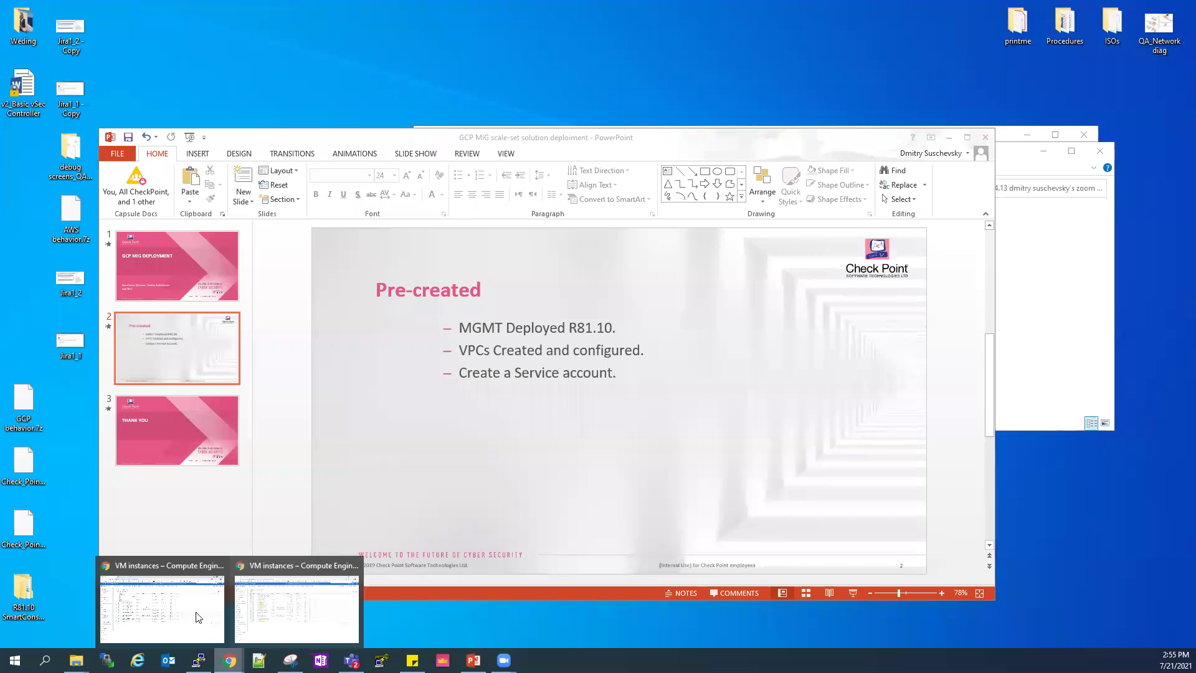
Switch to the VM instances window and search Marketplace for 'checkpoint'
left_click(197, 617)
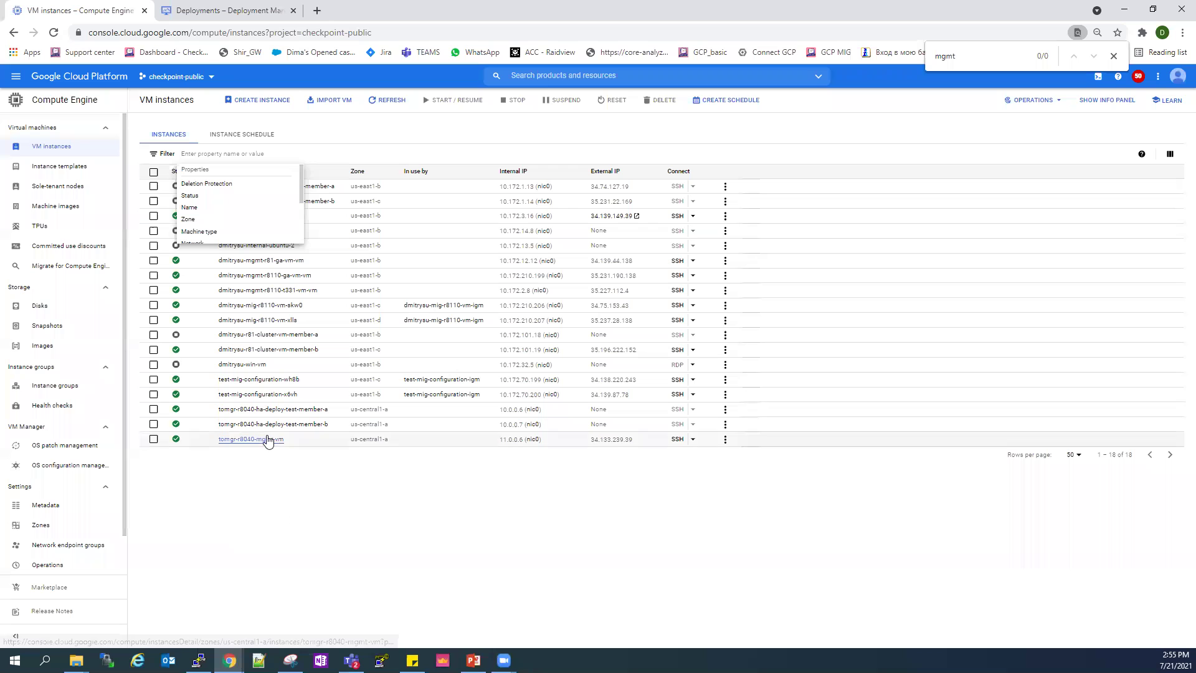
left_click(260, 479)
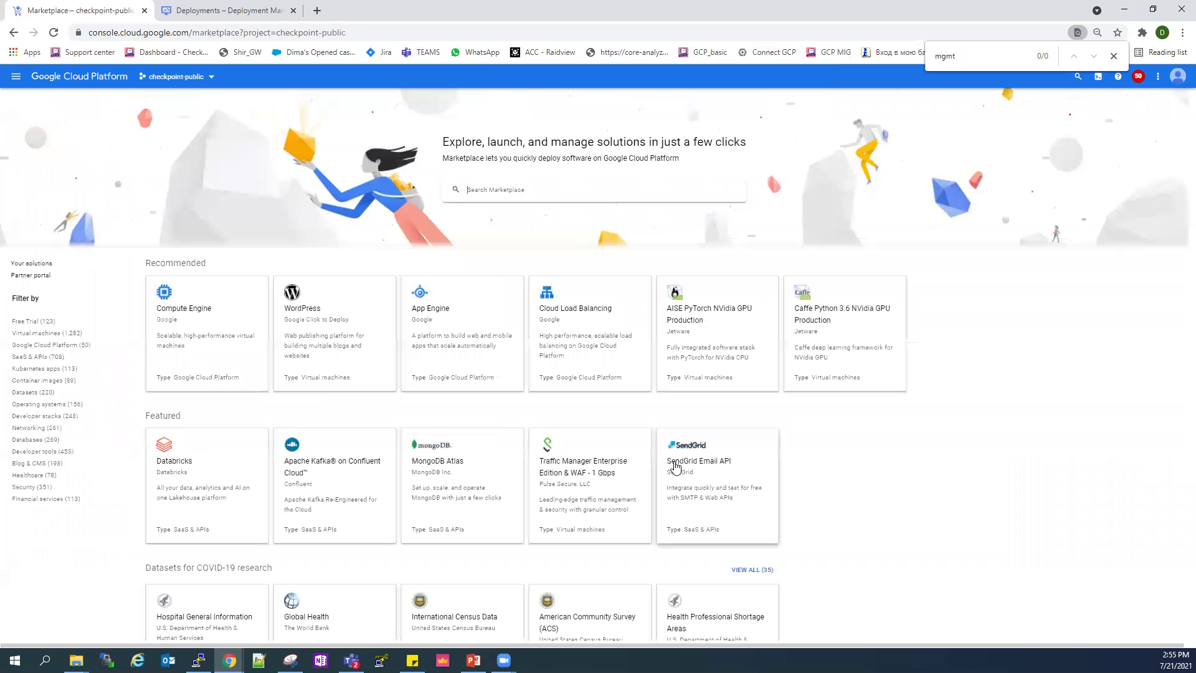
left_click(548, 188)
type("checkpoint")
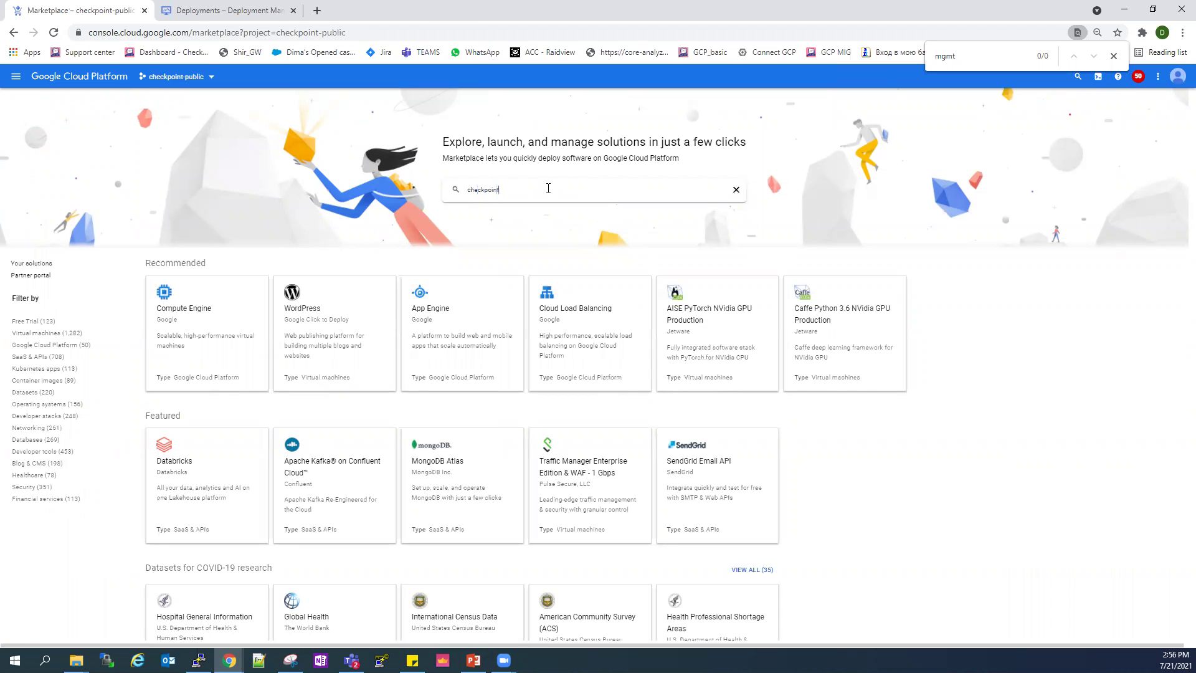
key("Return")
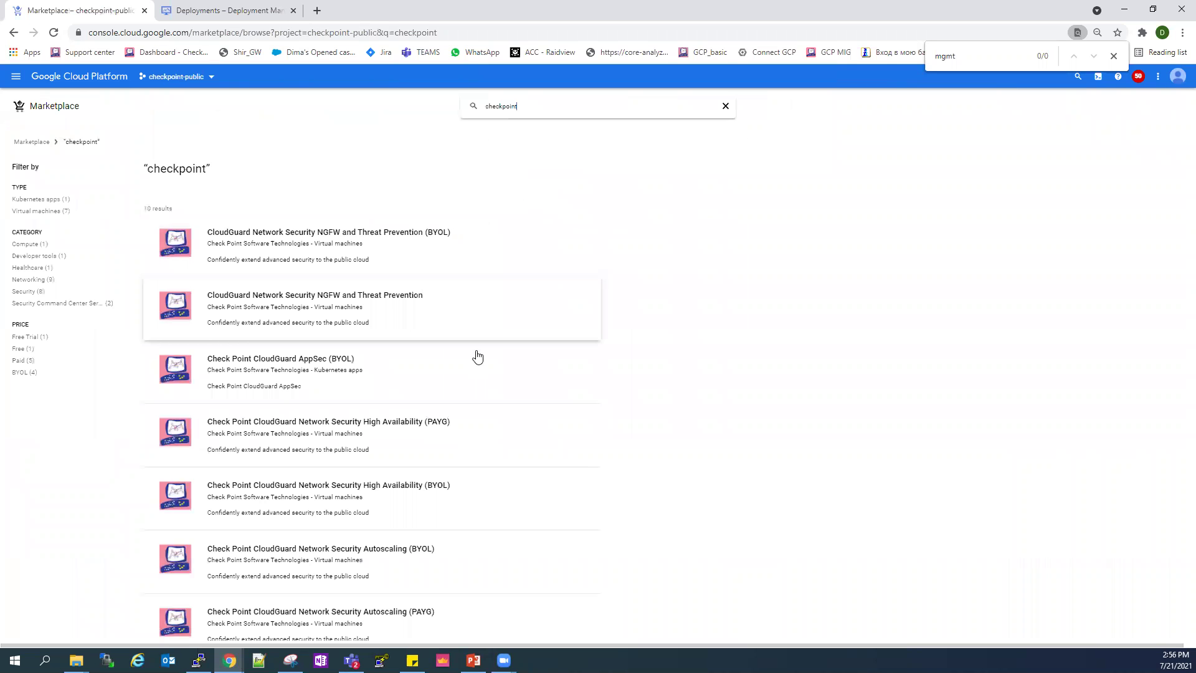
scroll(477, 358, "down", 3)
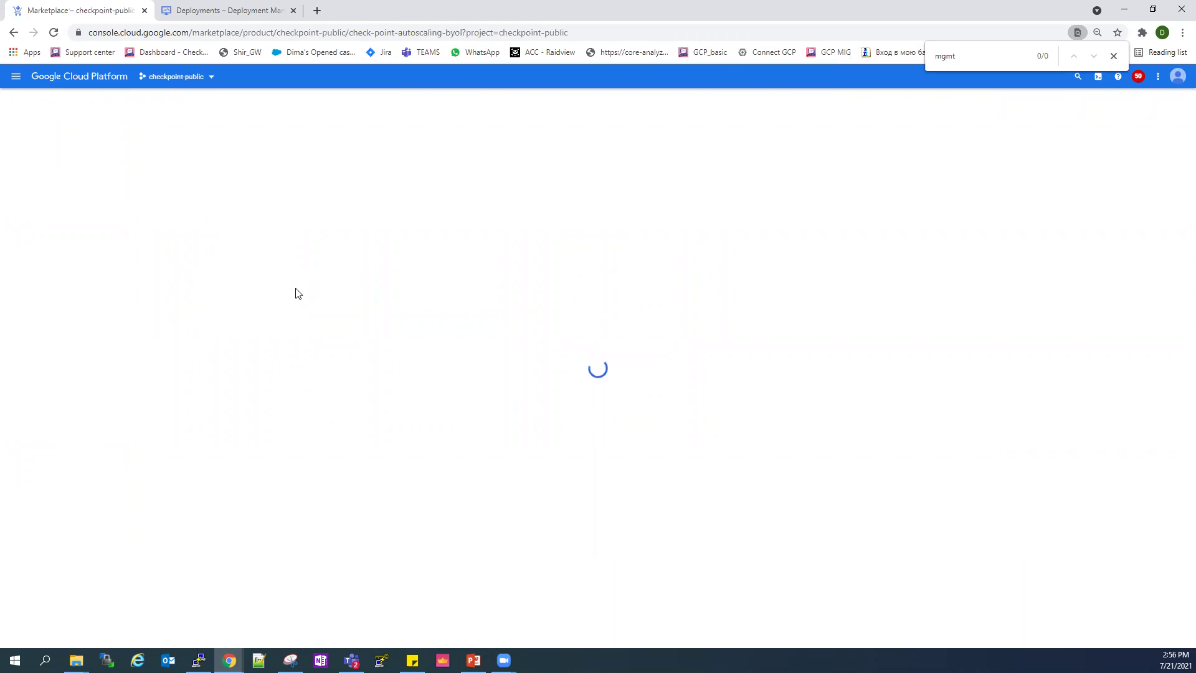
Launch the Autoscaling (BYOL) deployment and replace the default name with test-mig-solution
left_click(121, 219)
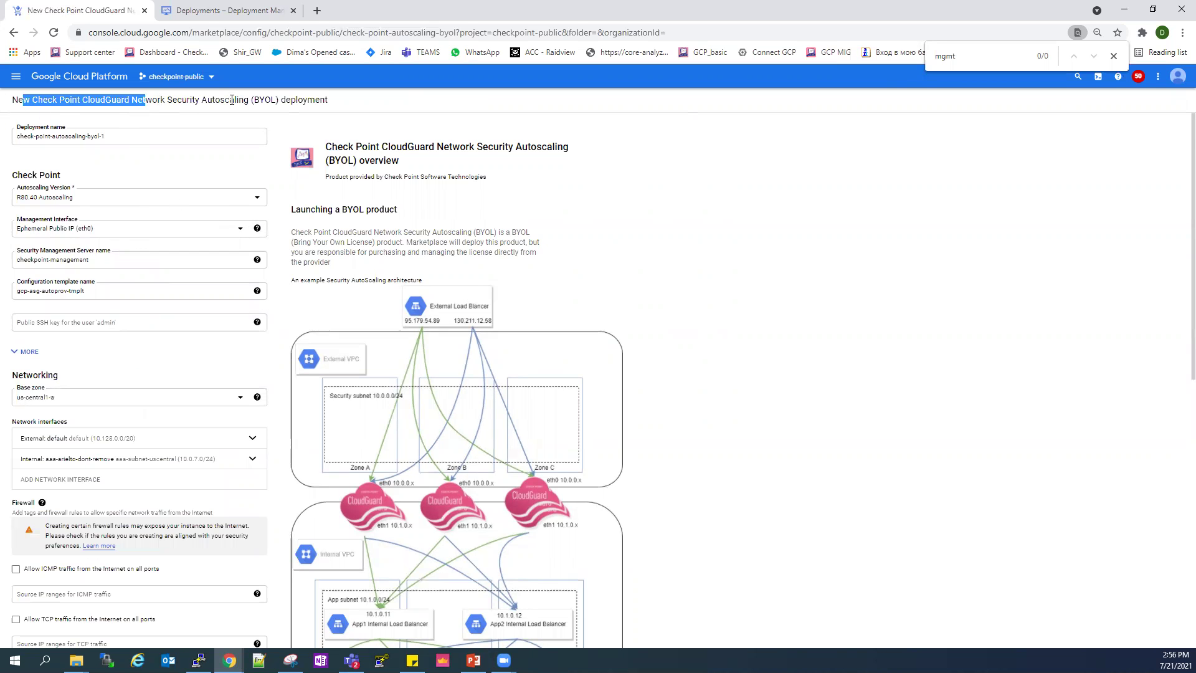
left_click_drag(24, 99, 359, 124)
scroll(553, 366, "down", 3)
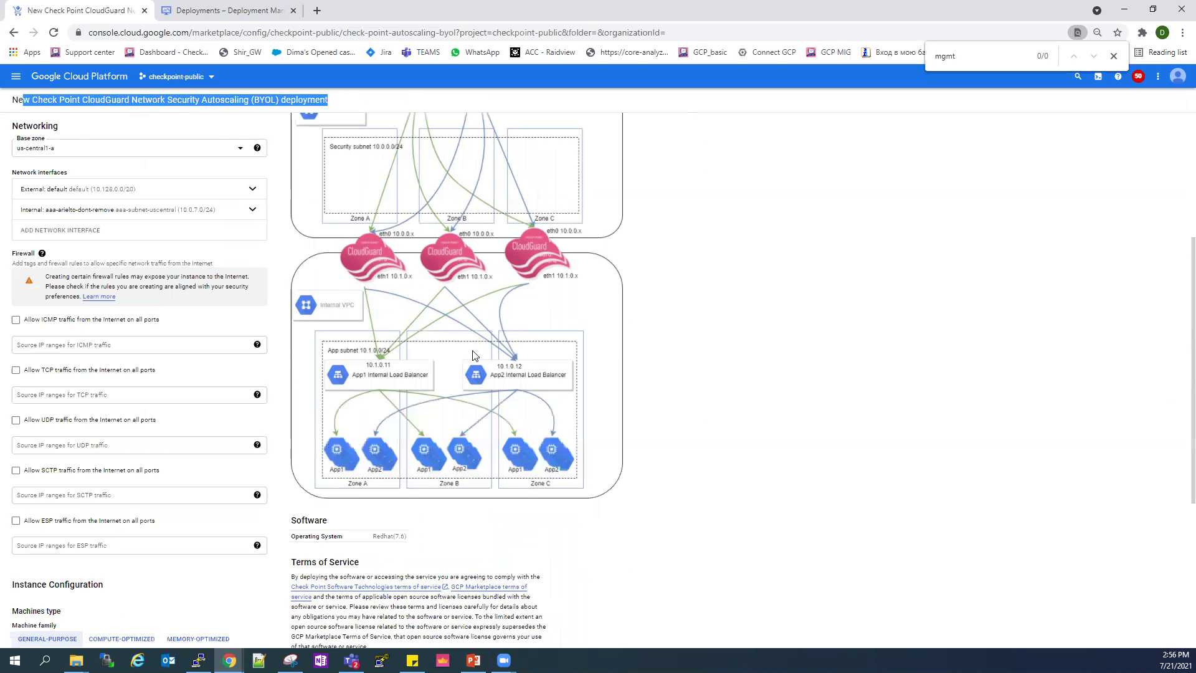
scroll(552, 281, "up", 1)
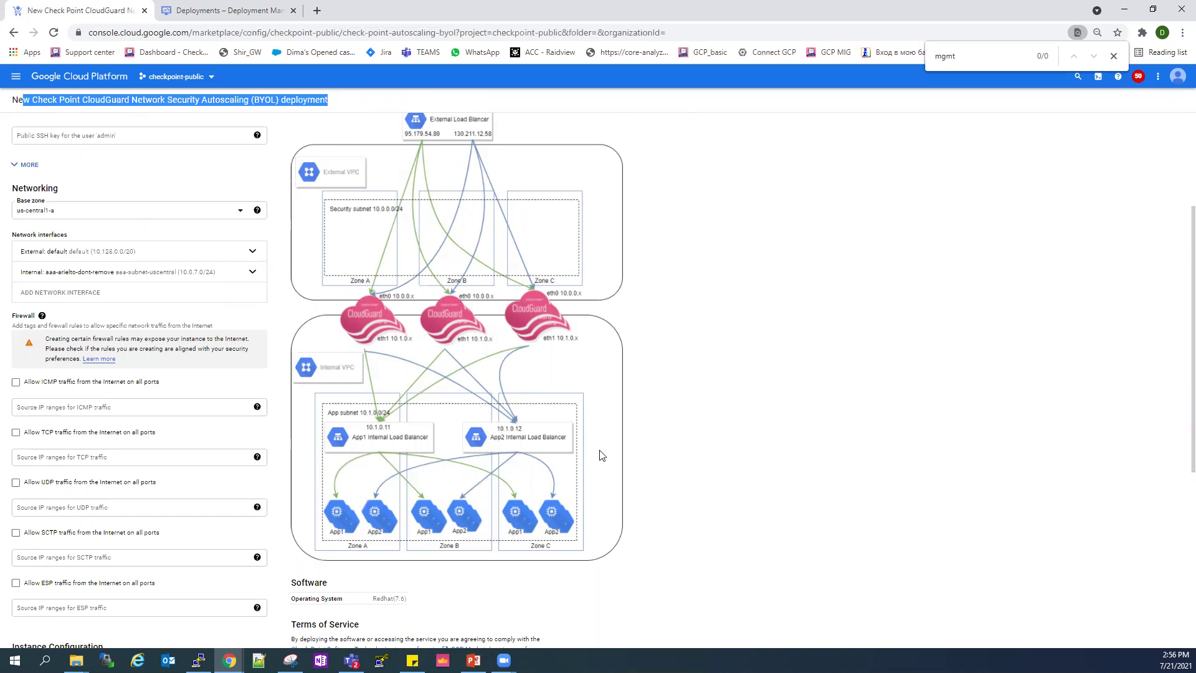
scroll(453, 399, "up", 3)
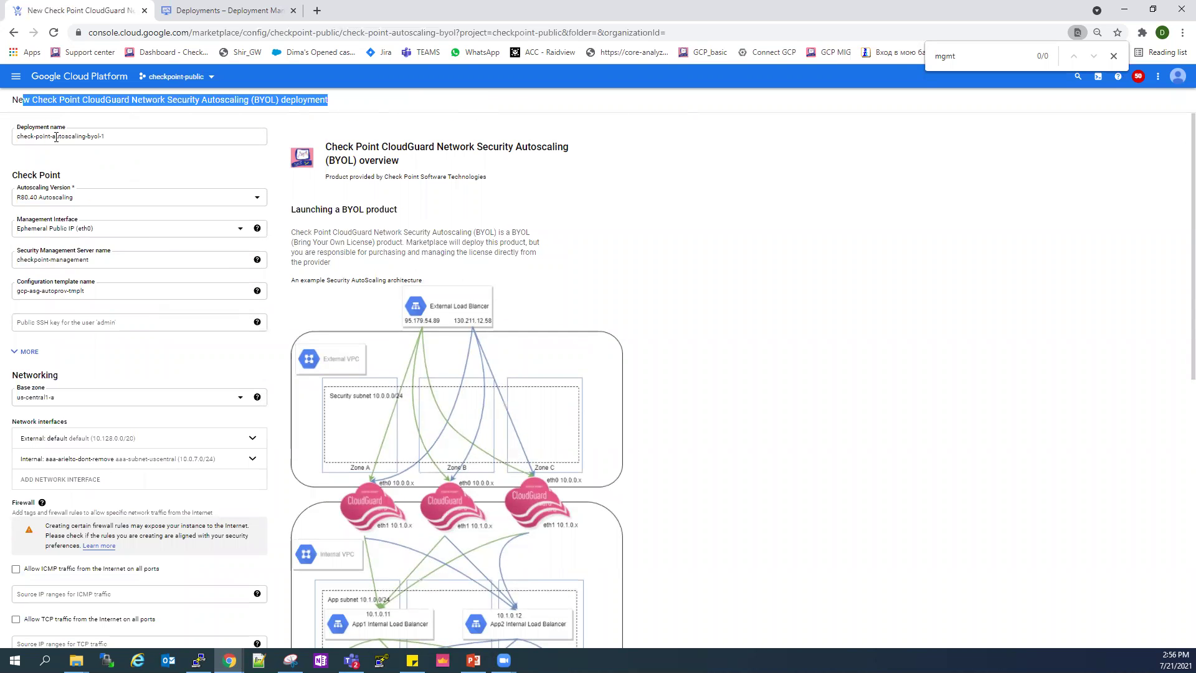
left_click_drag(126, 136, 16, 135)
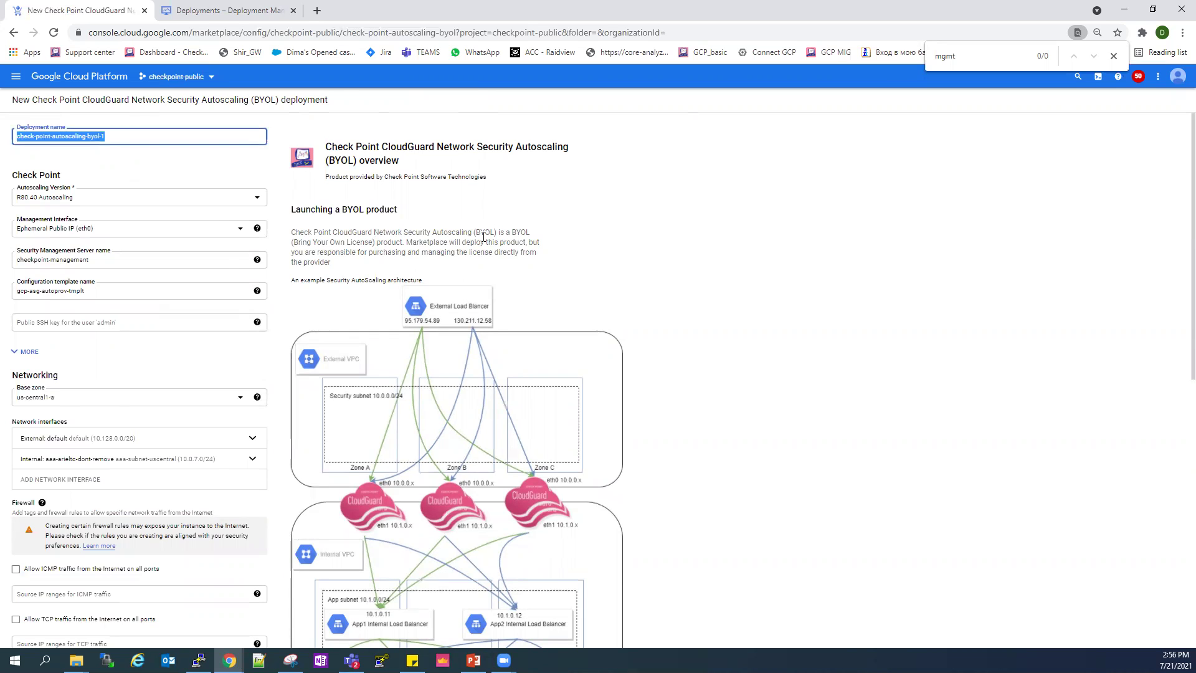
type("test-mig-solution")
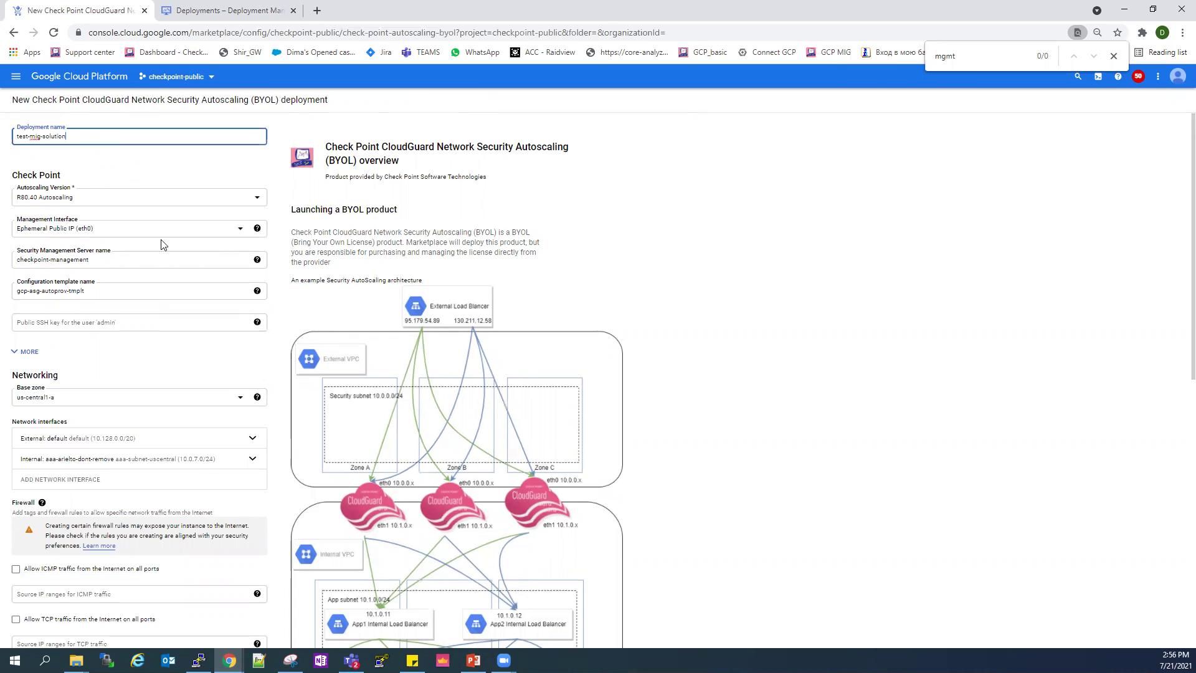
Set Autoscaling Version to R81.10 Autoscaling and check the management server and template names
left_click(107, 205)
left_click(108, 251)
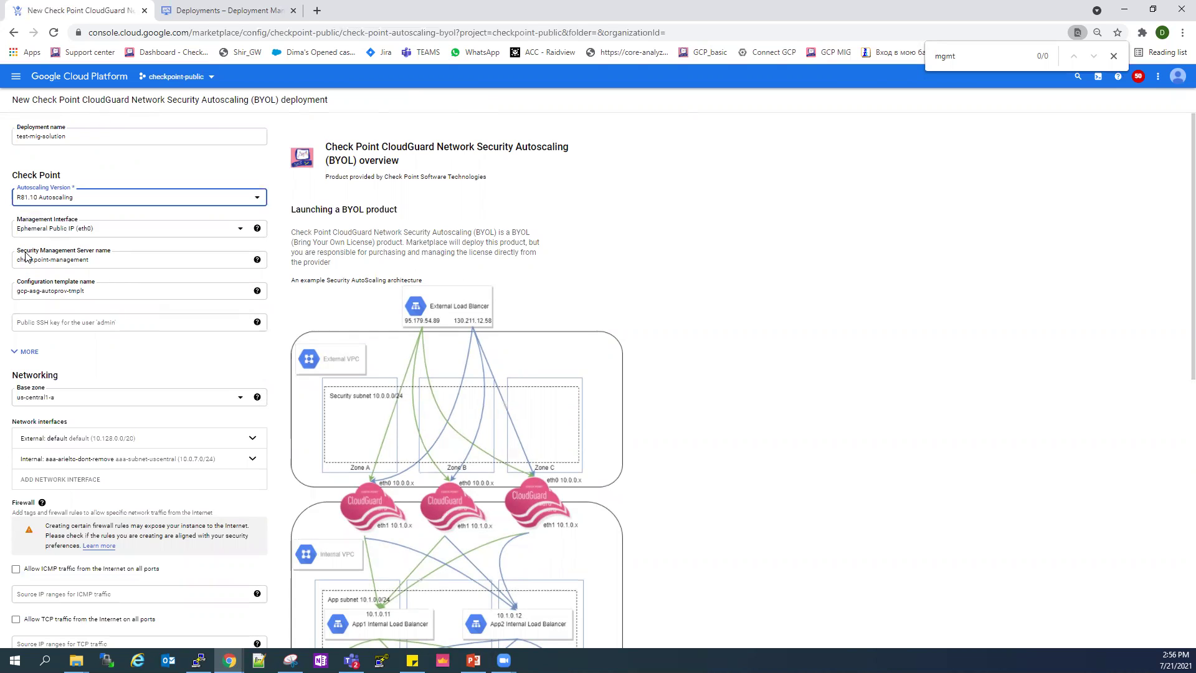
left_click(103, 262)
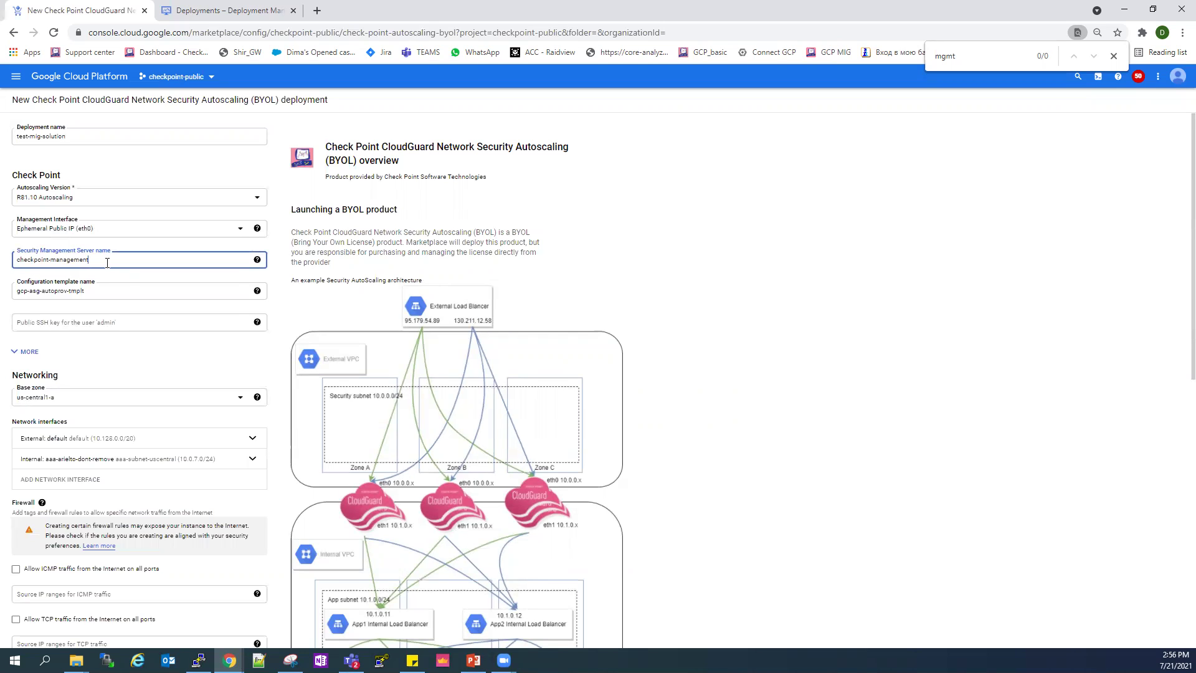
left_click(96, 293)
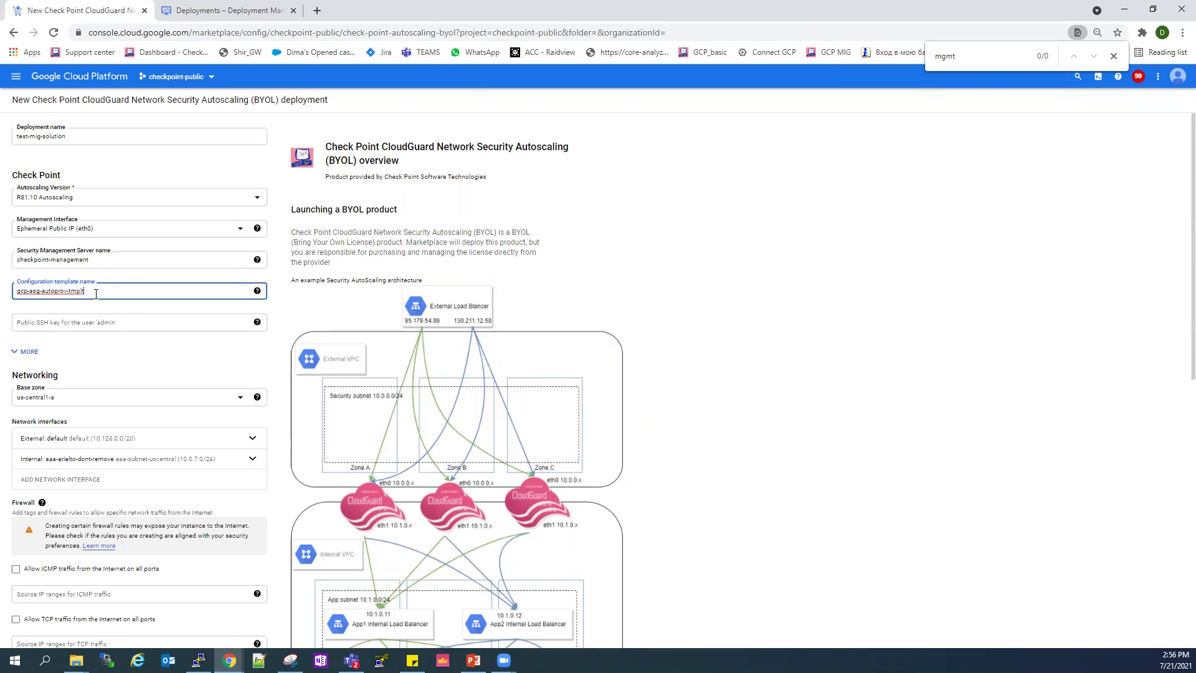
left_click(78, 324)
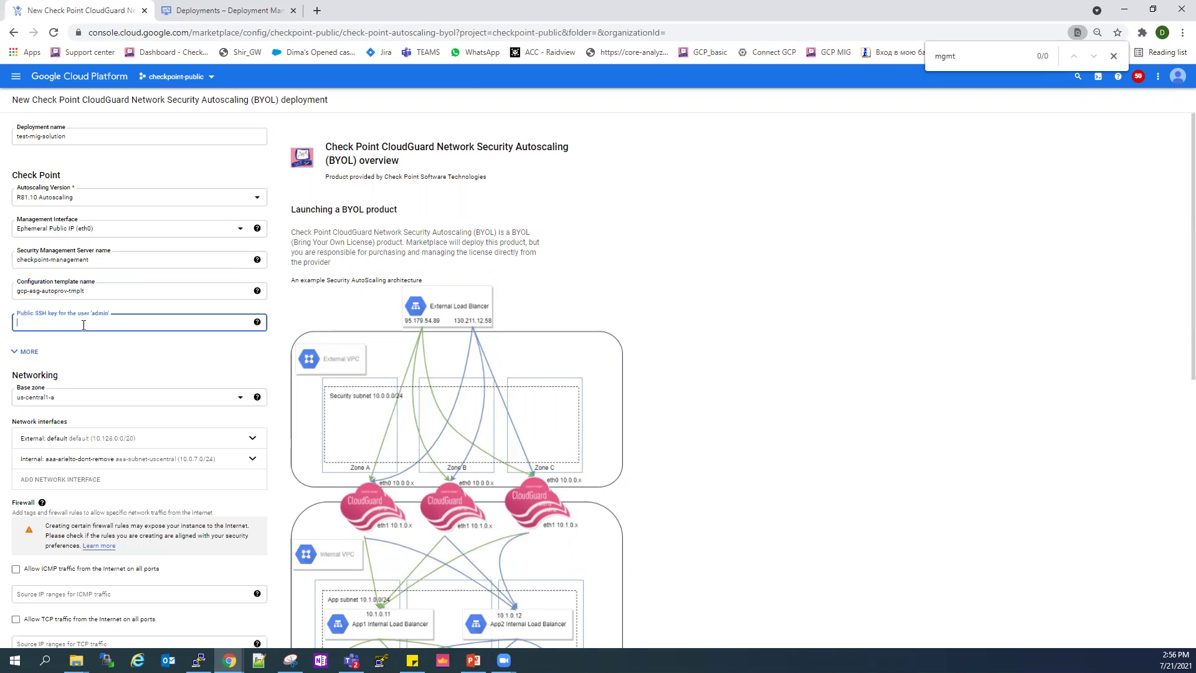
Set zone us-east1-b and put the external interface on the external MIG VPC
left_click(65, 400)
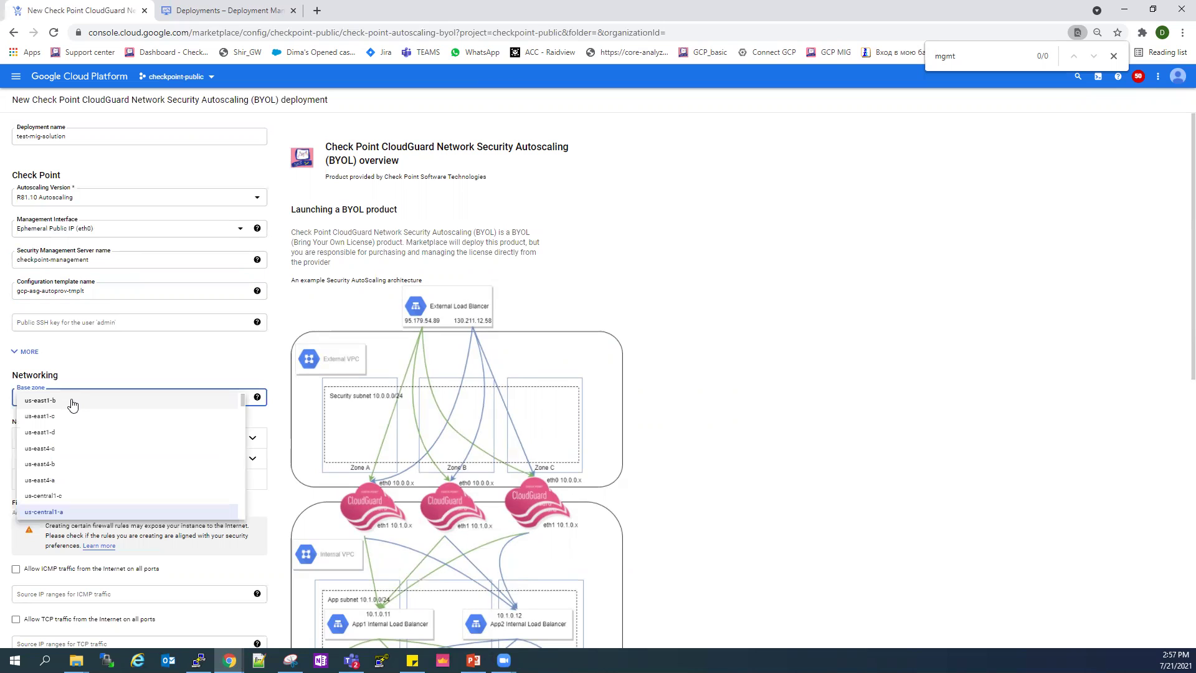
left_click(43, 402)
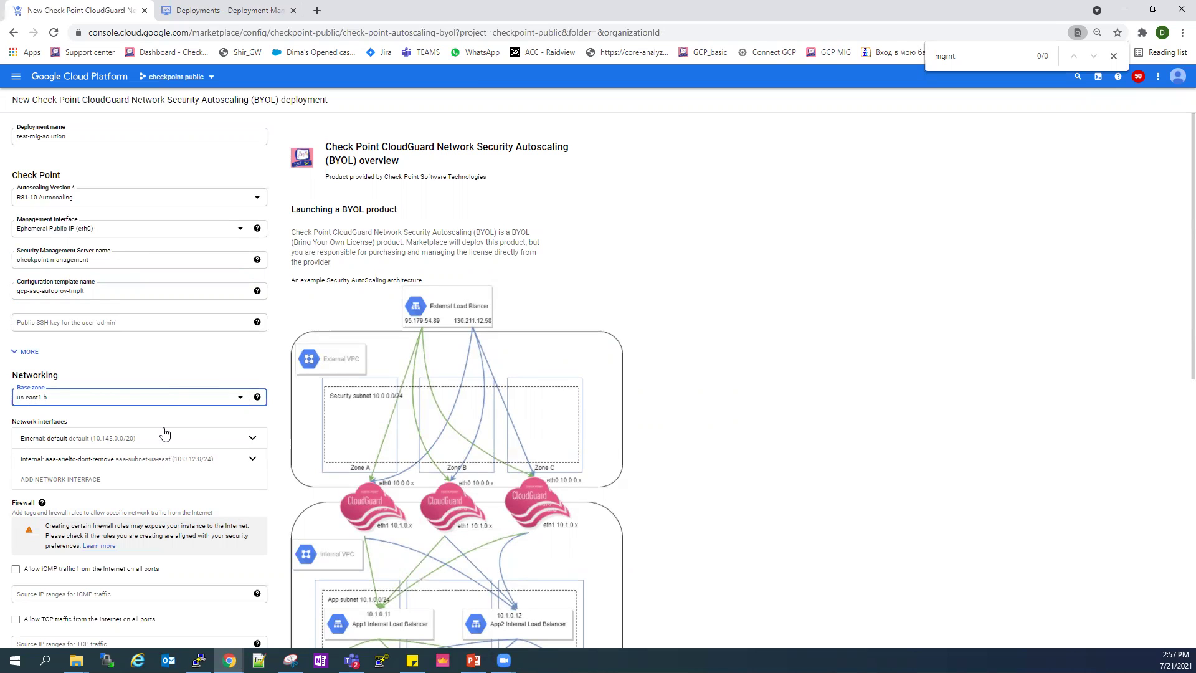
scroll(122, 452, "down", 2)
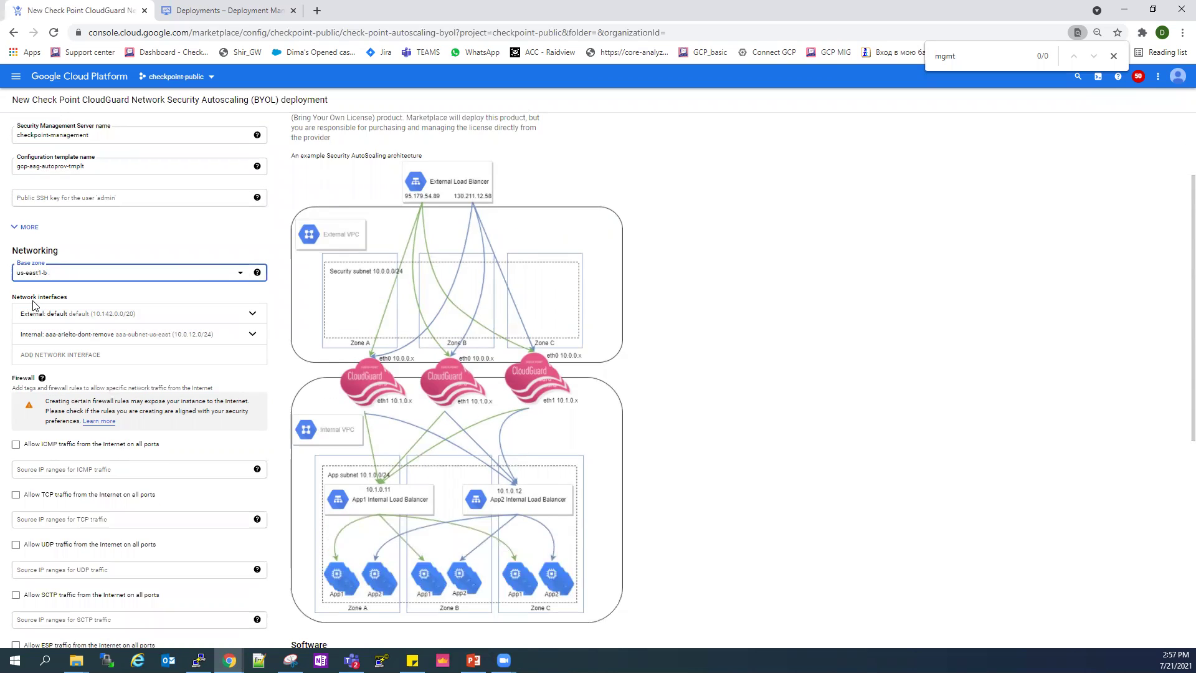
left_click(220, 323)
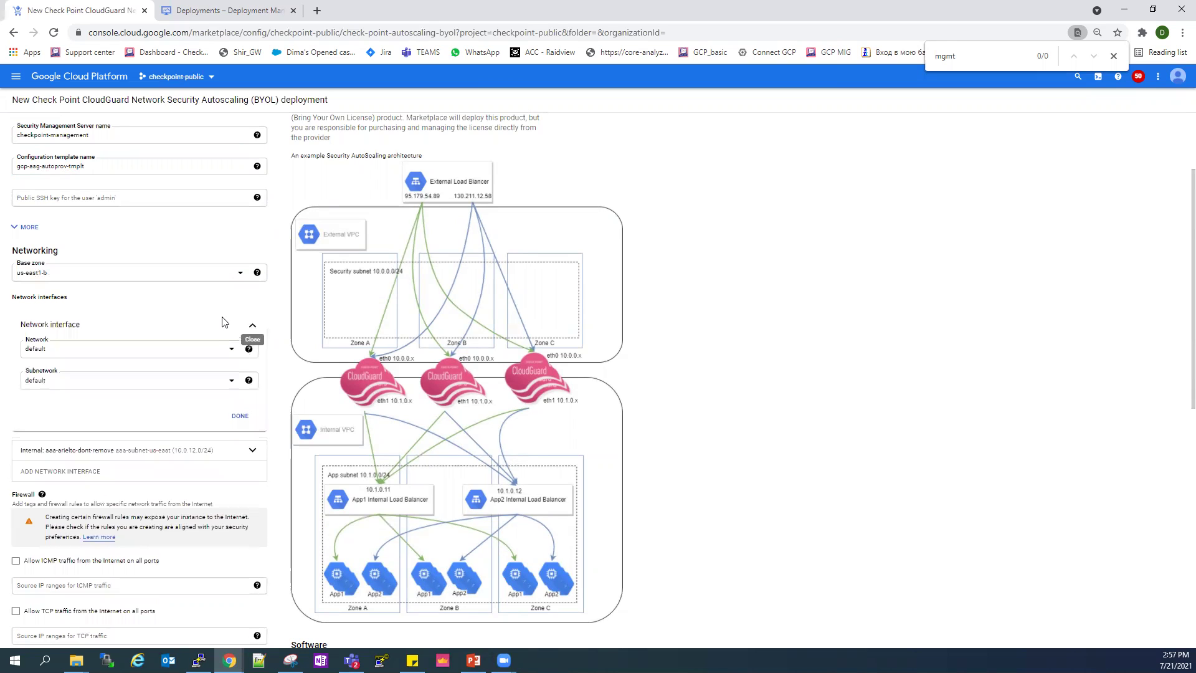
left_click(166, 351)
type("dmit")
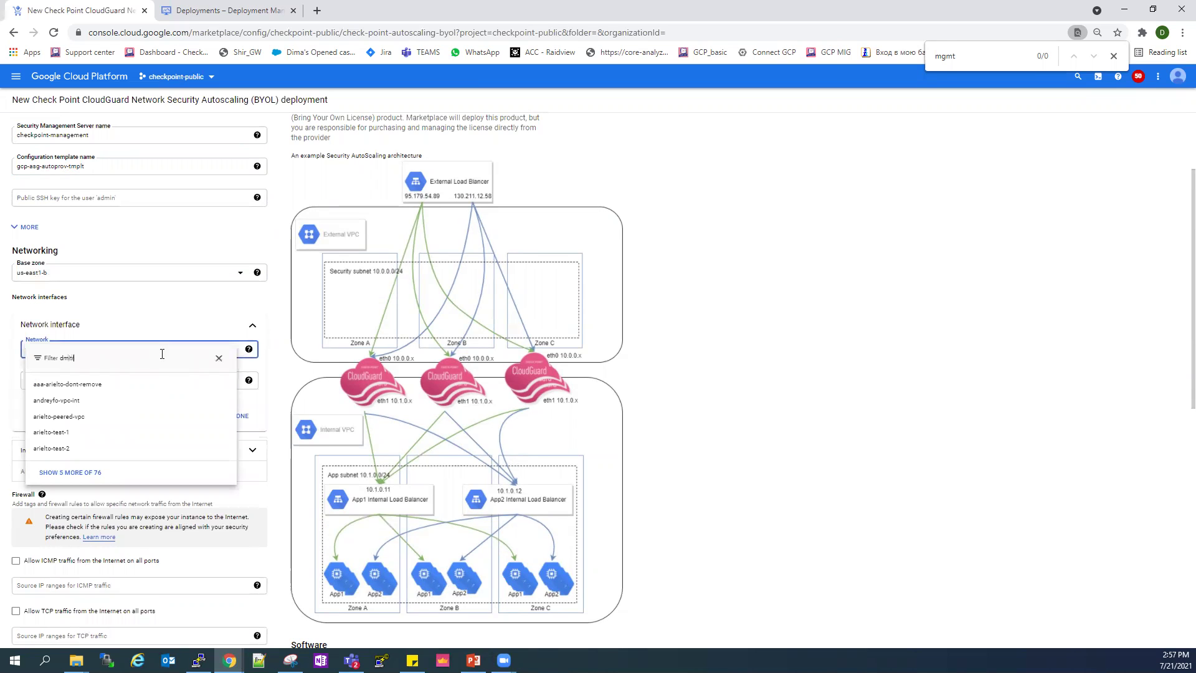
type("-mig")
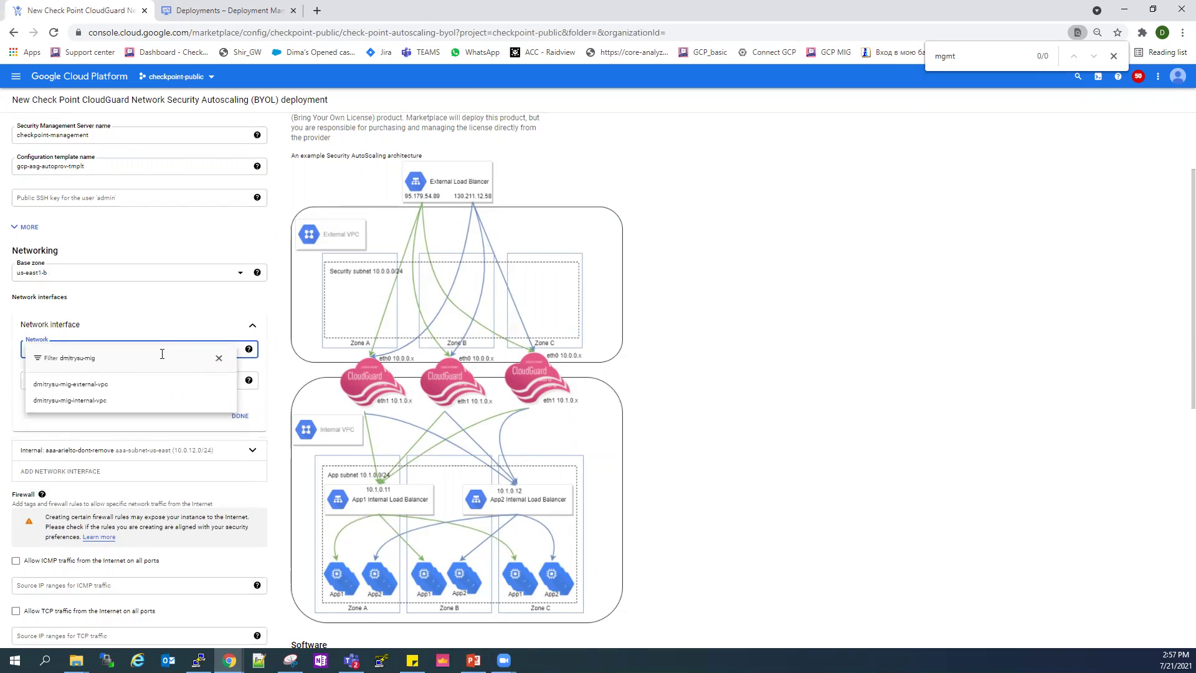
left_click(124, 382)
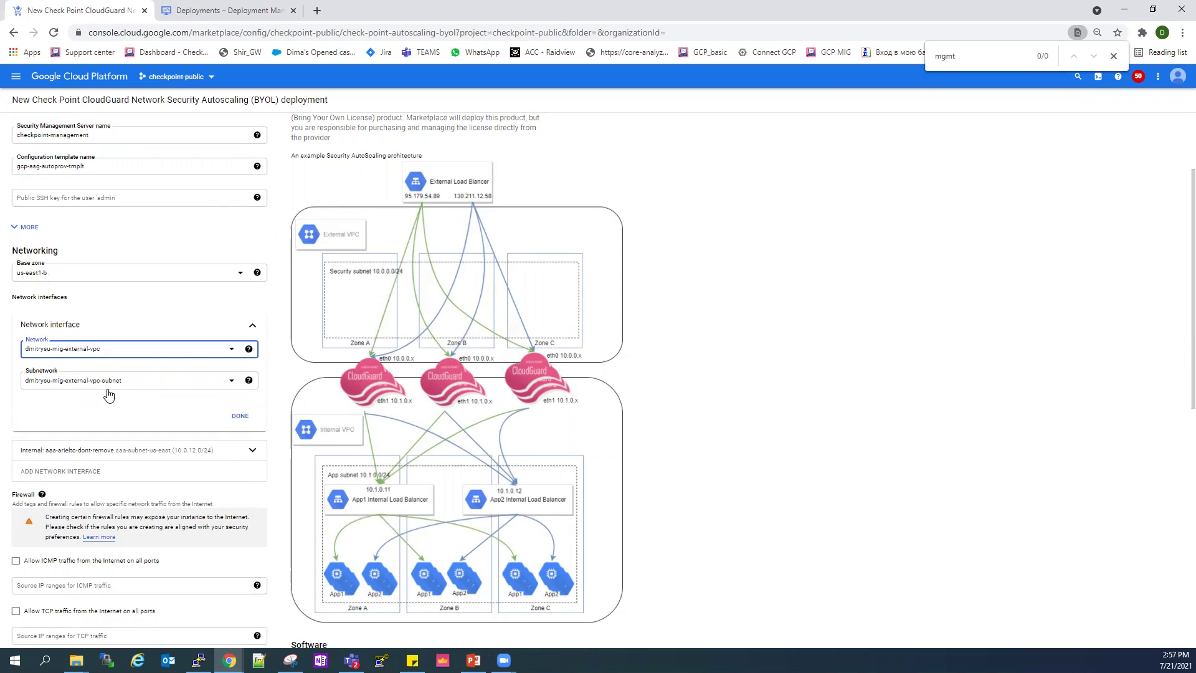
left_click(239, 415)
Configure the internal network interface on the internal VPC network
left_click(200, 346)
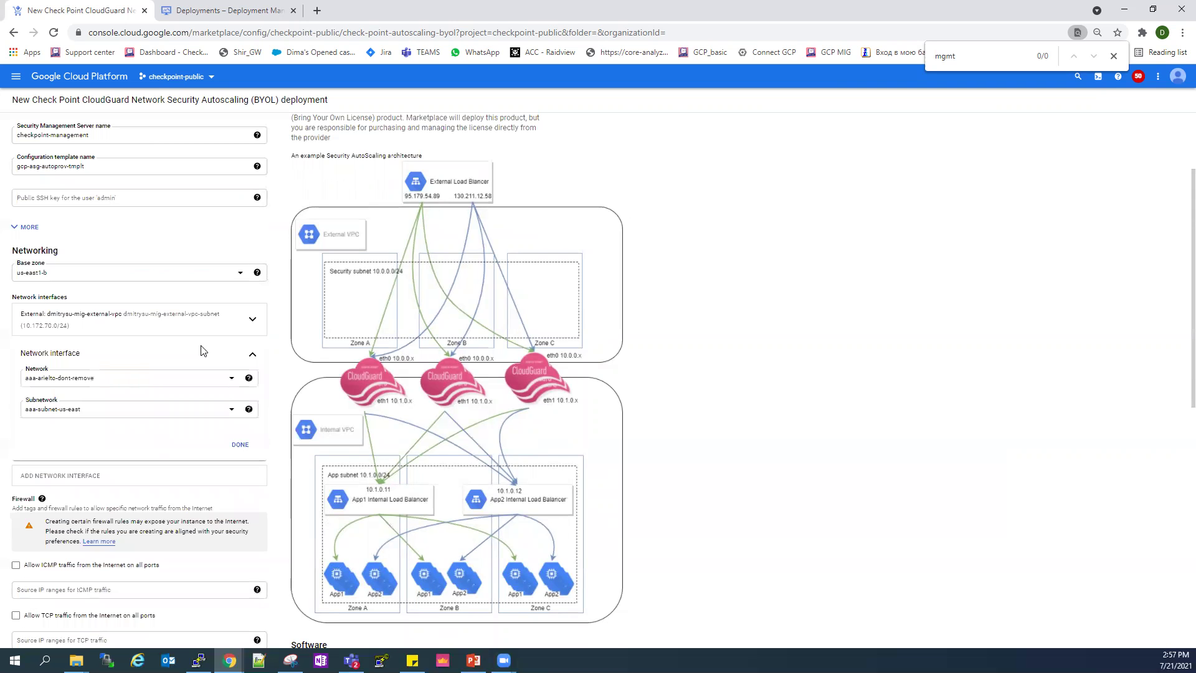
left_click(124, 383)
type("dmi")
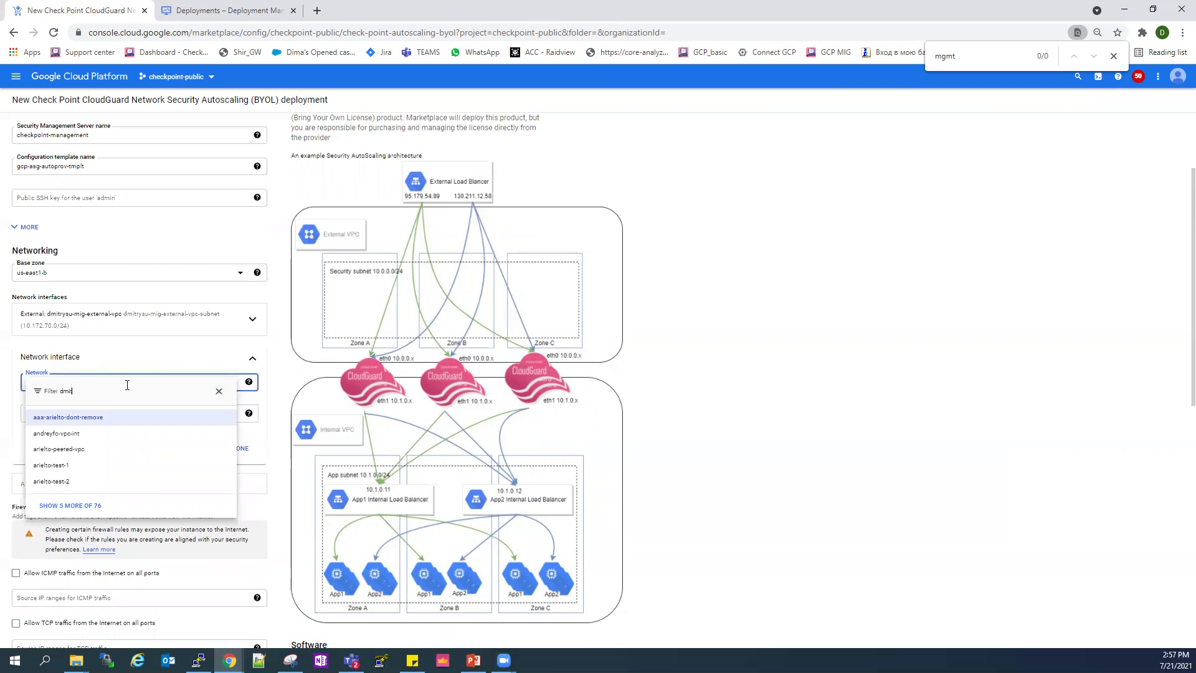
type("-mig")
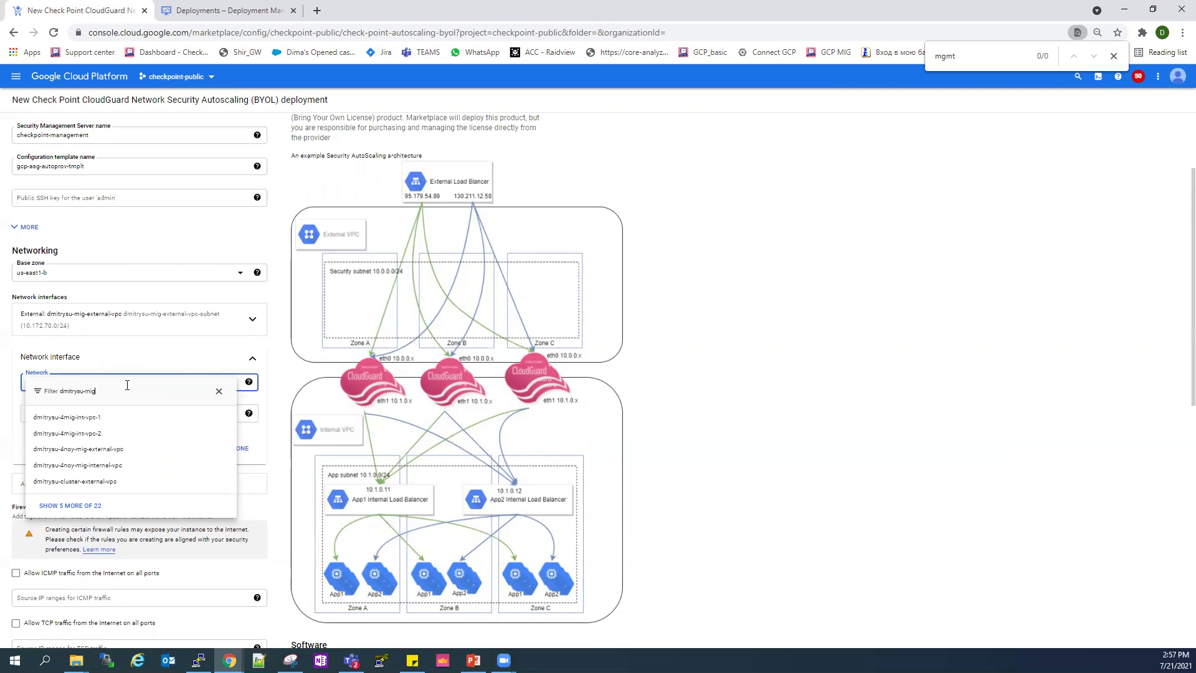
left_click(130, 434)
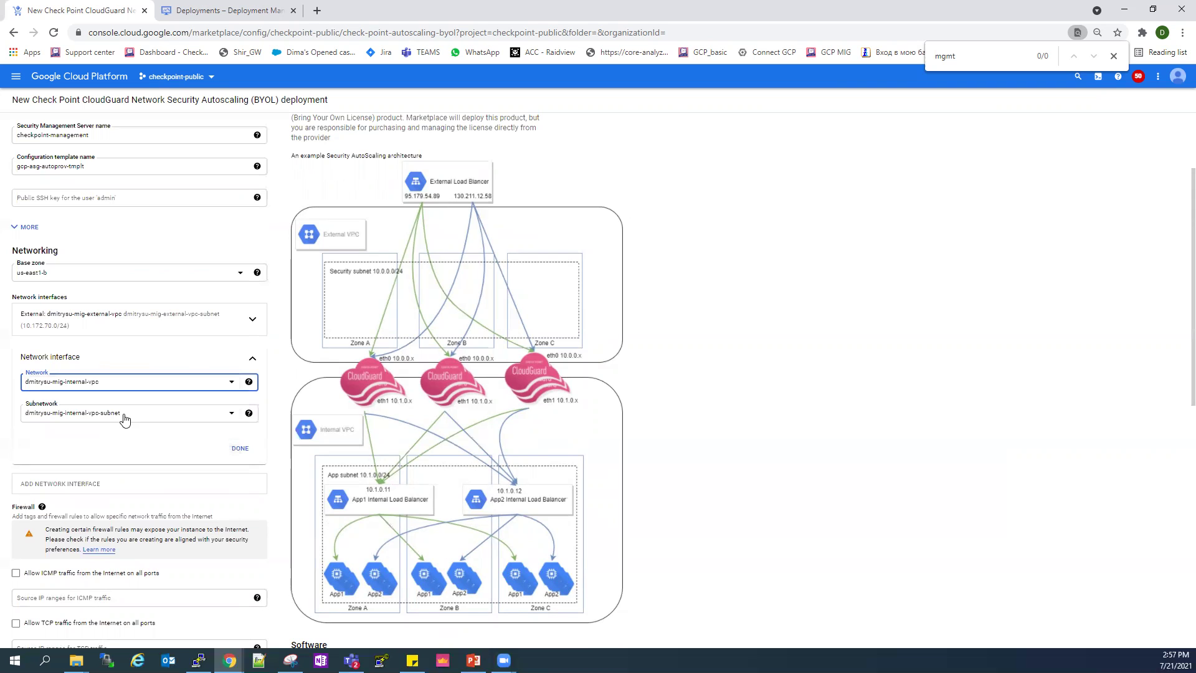
left_click(241, 453)
scroll(155, 434, "down", 3)
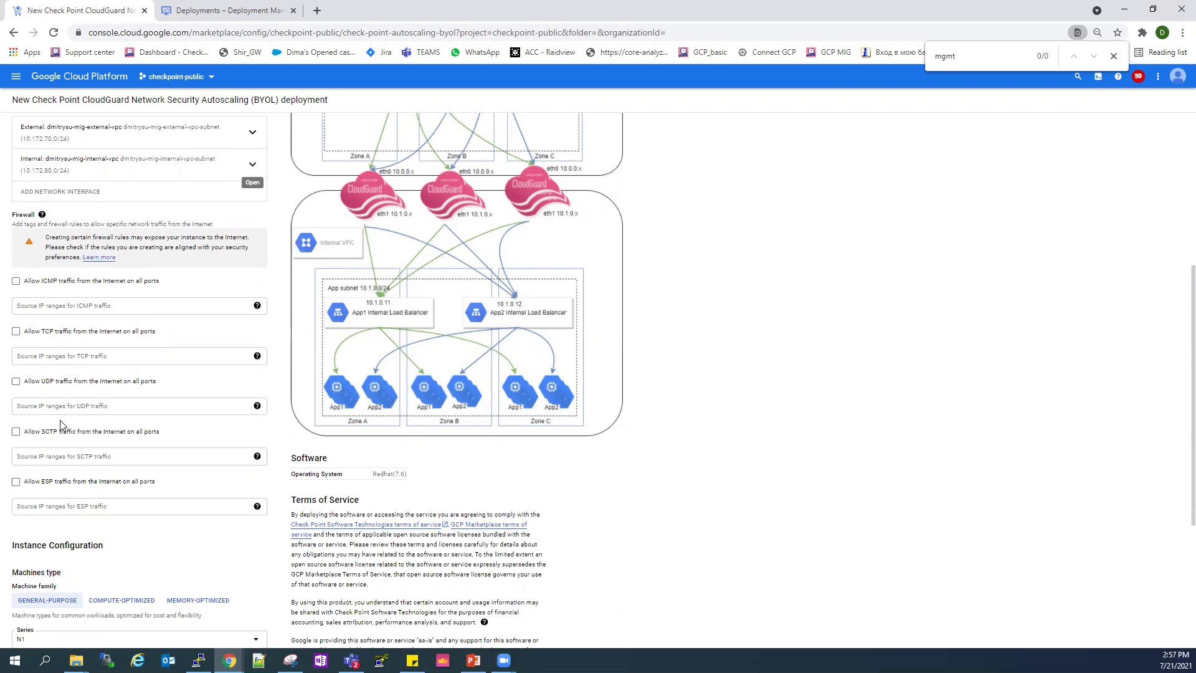
scroll(68, 449, "down", 5)
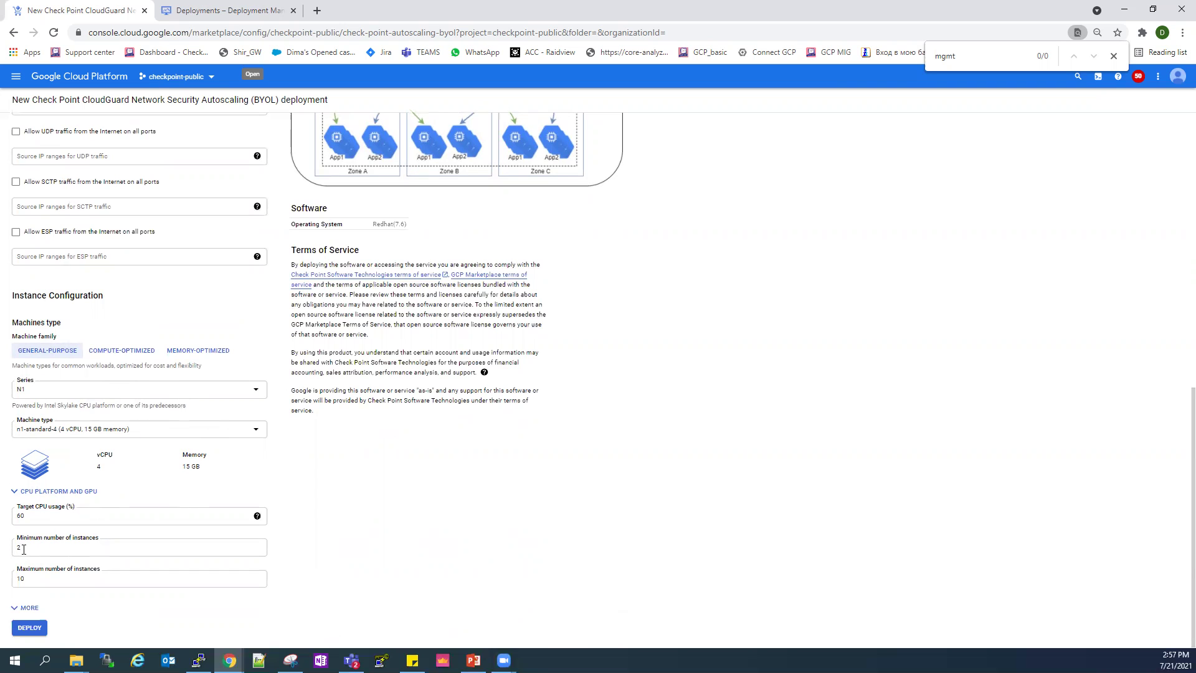
Review minimum 2, maximum 10 and 60% target CPU, then deploy test-mig-solution
double_click(22, 549)
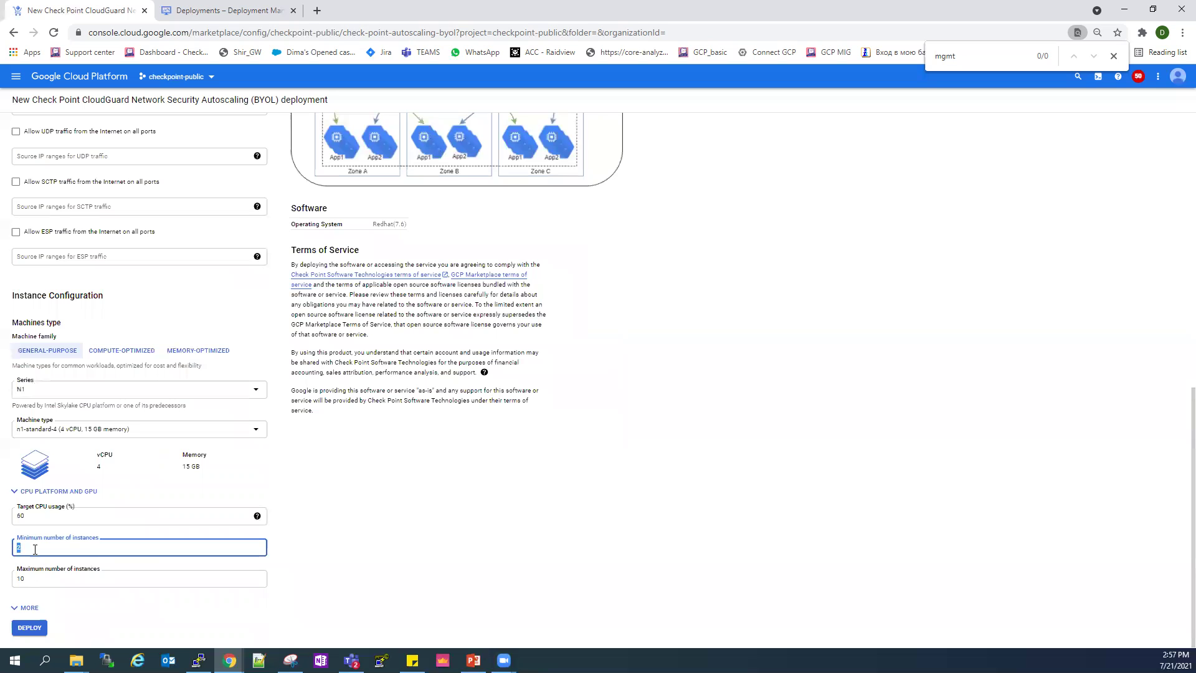
double_click(18, 579)
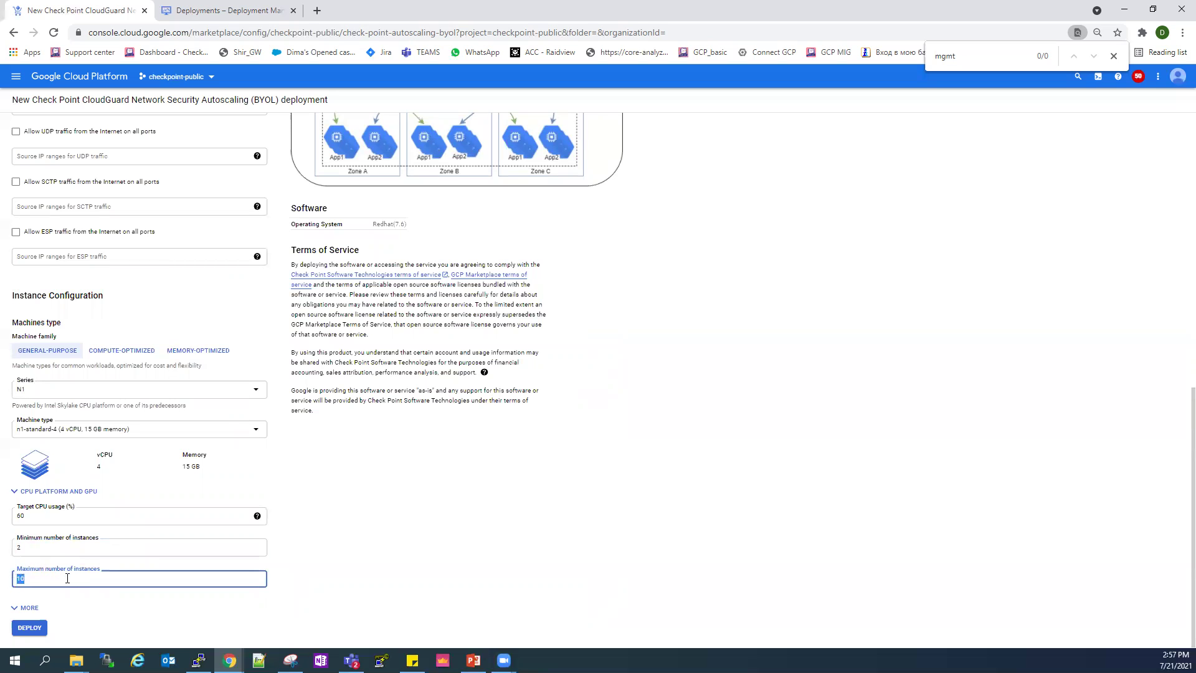
double_click(18, 522)
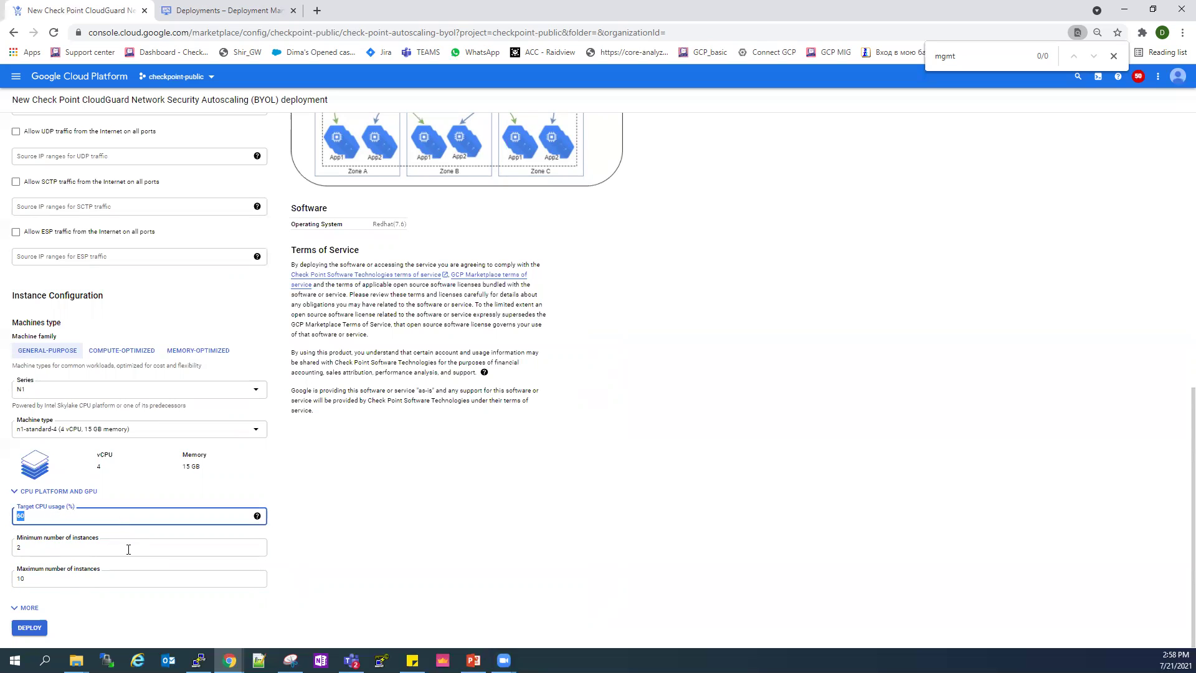
left_click(30, 628)
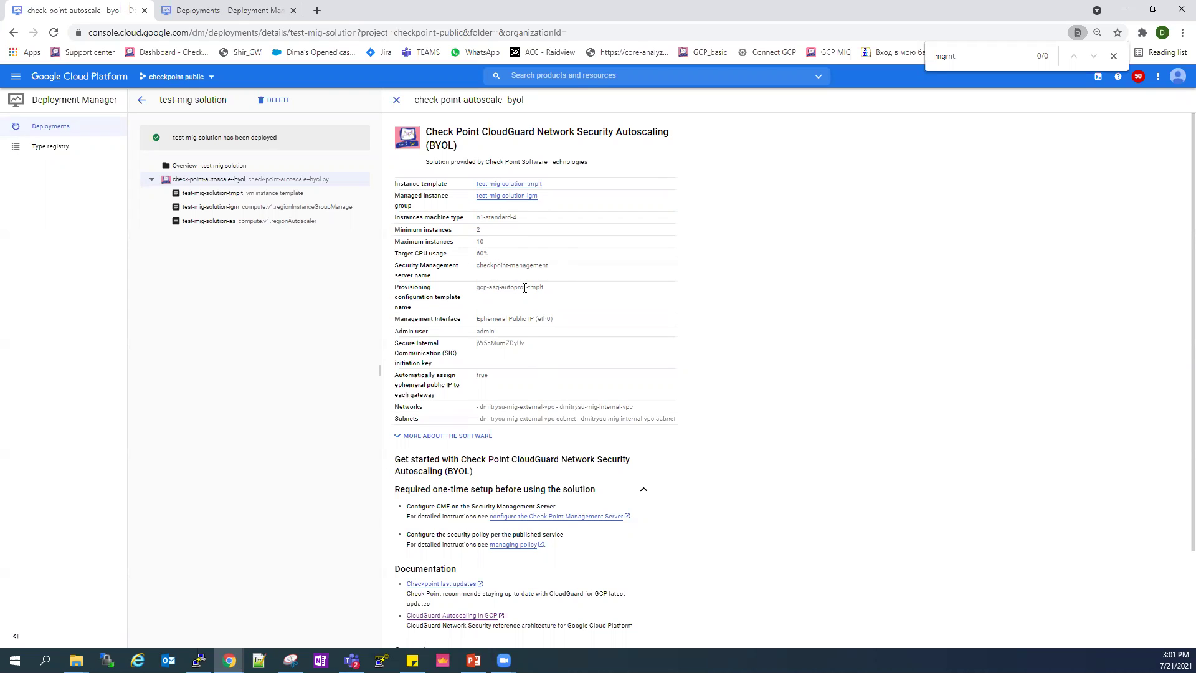
Inspect the SIC initiation key and maximum instances values, then open the console menu
double_click(482, 345)
left_click_drag(490, 242, 470, 242)
left_click(15, 76)
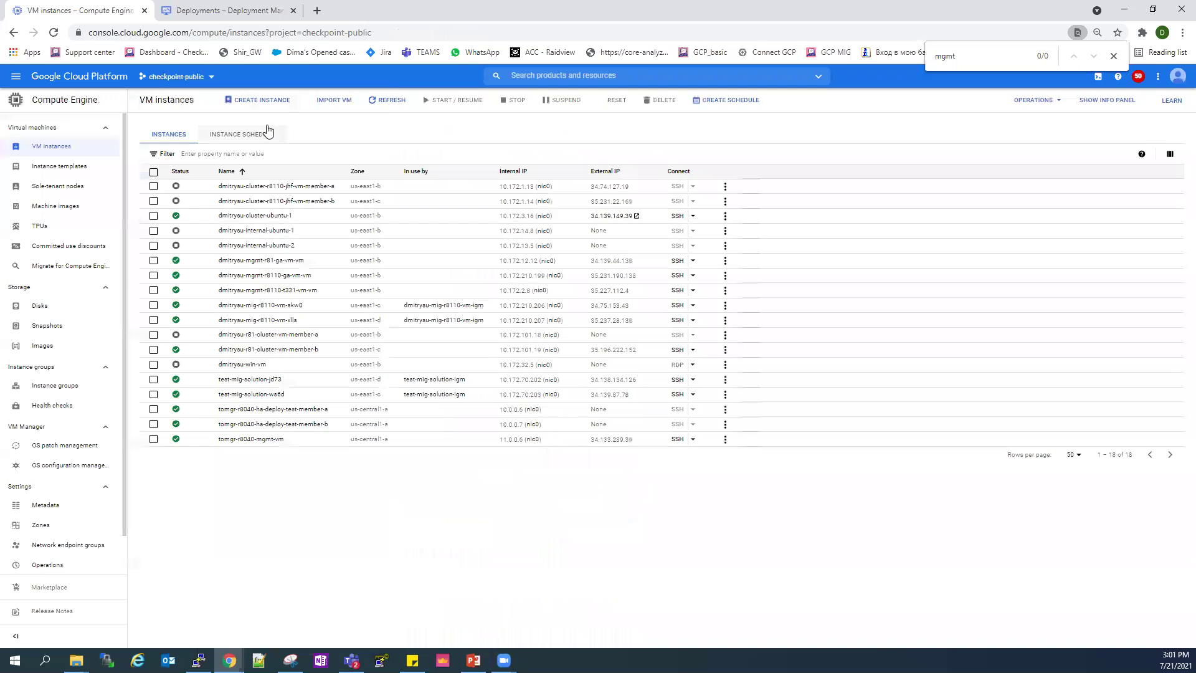
Filter VM instances on 'test-mig', then head to Instance groups via the menu
left_click(225, 154)
type("tes")
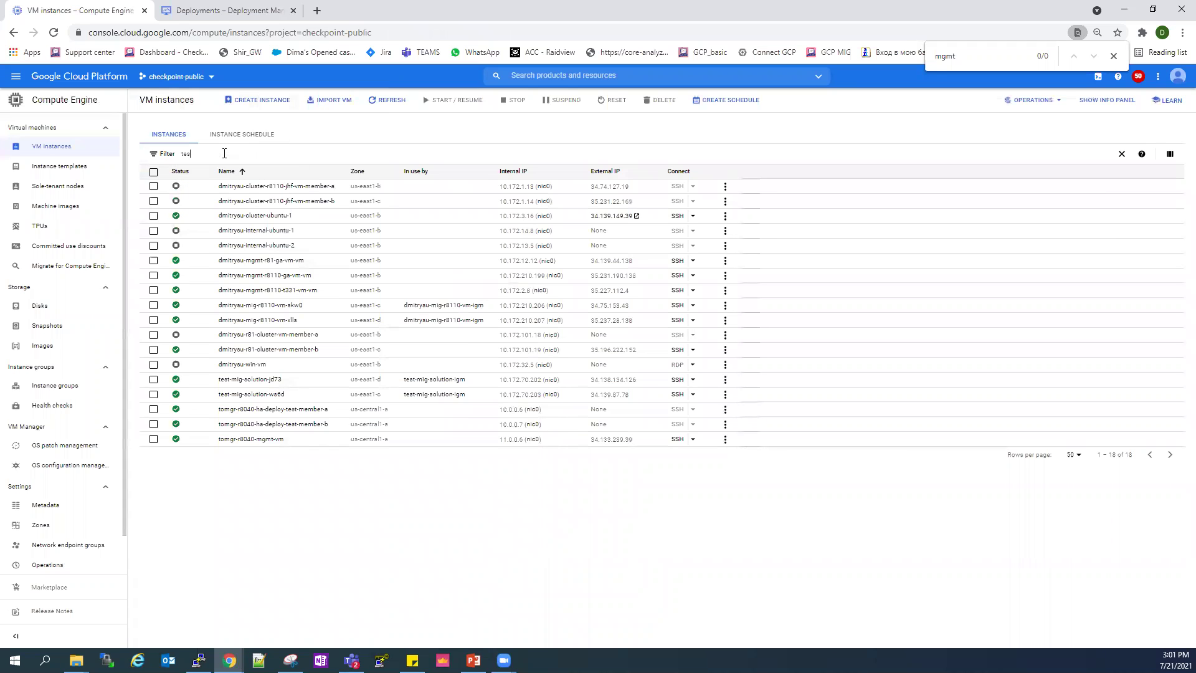
type("t-mig")
key("Return")
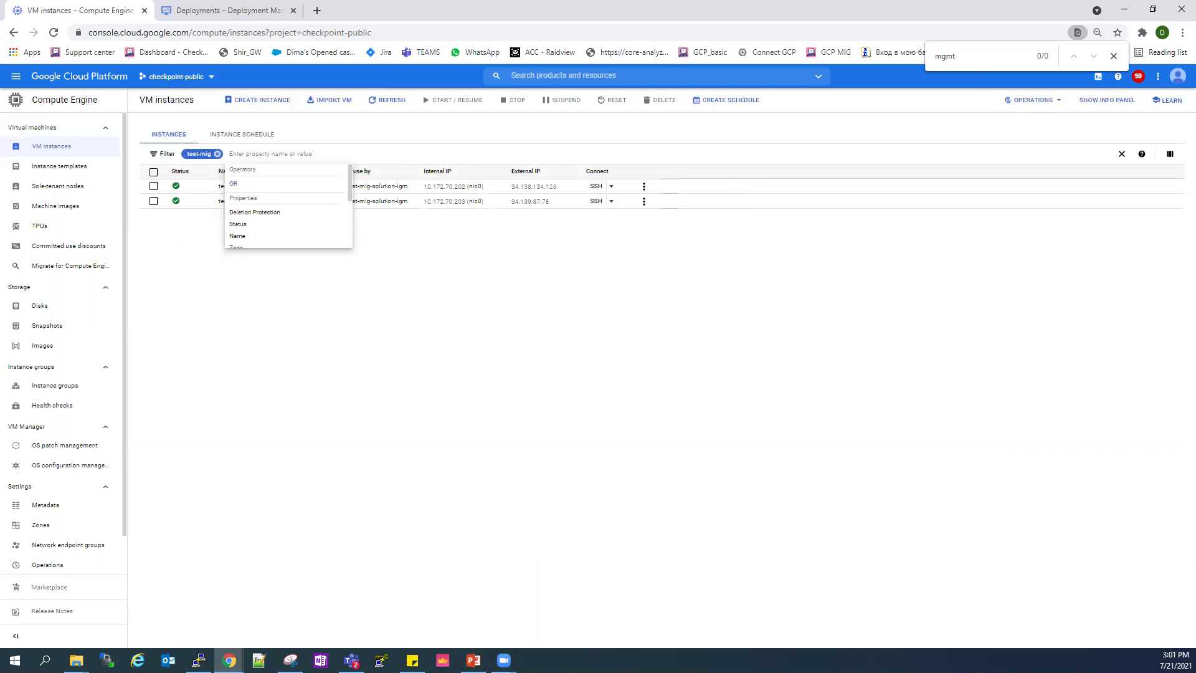
left_click(792, 459)
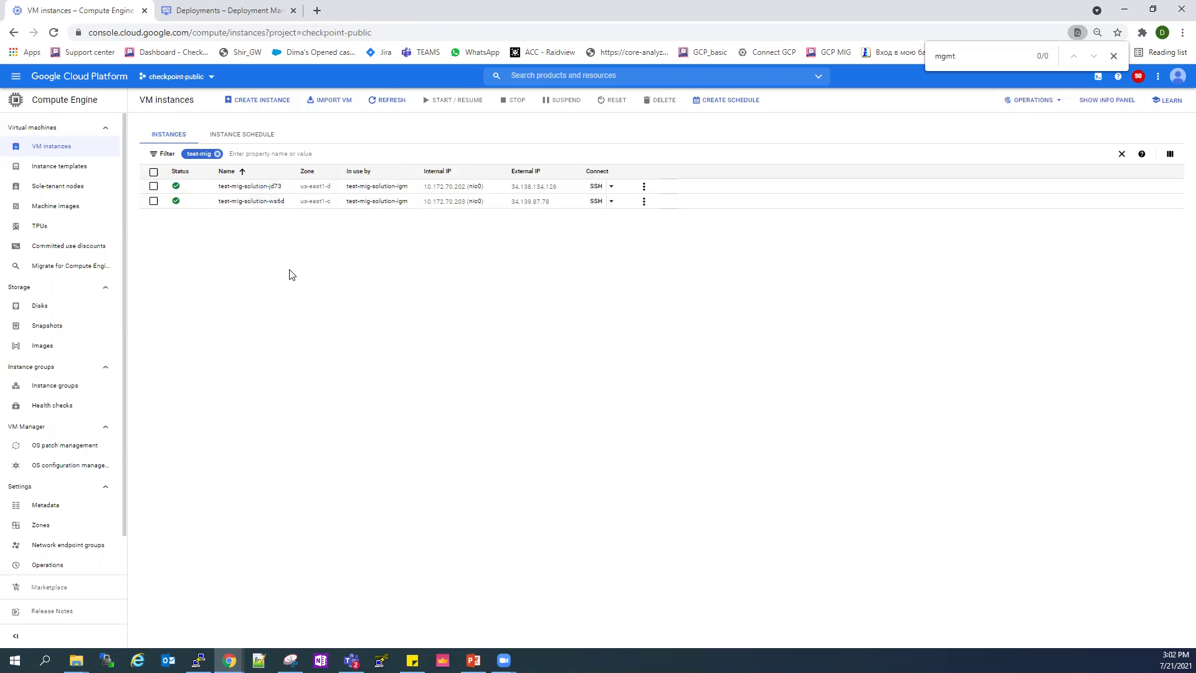
left_click(15, 82)
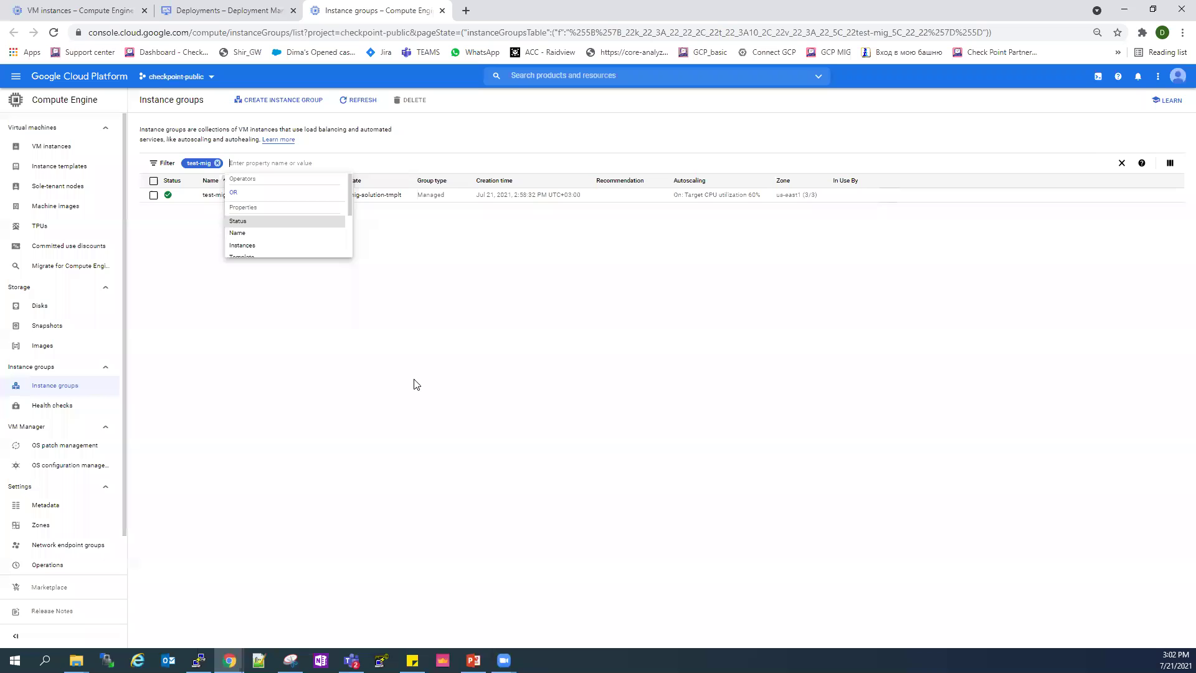
Open test-mig-solution-igm (two members, autoscaling min 2, max 10) and choose EDIT
left_click(415, 385)
left_click(221, 196)
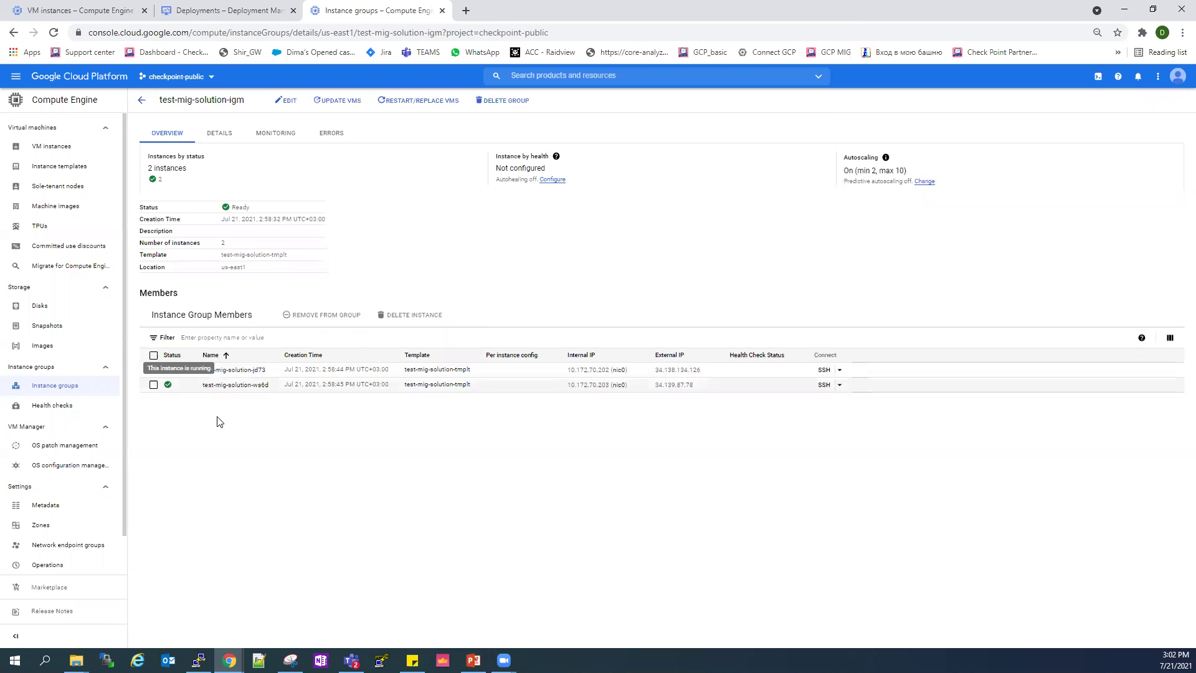
left_click(290, 107)
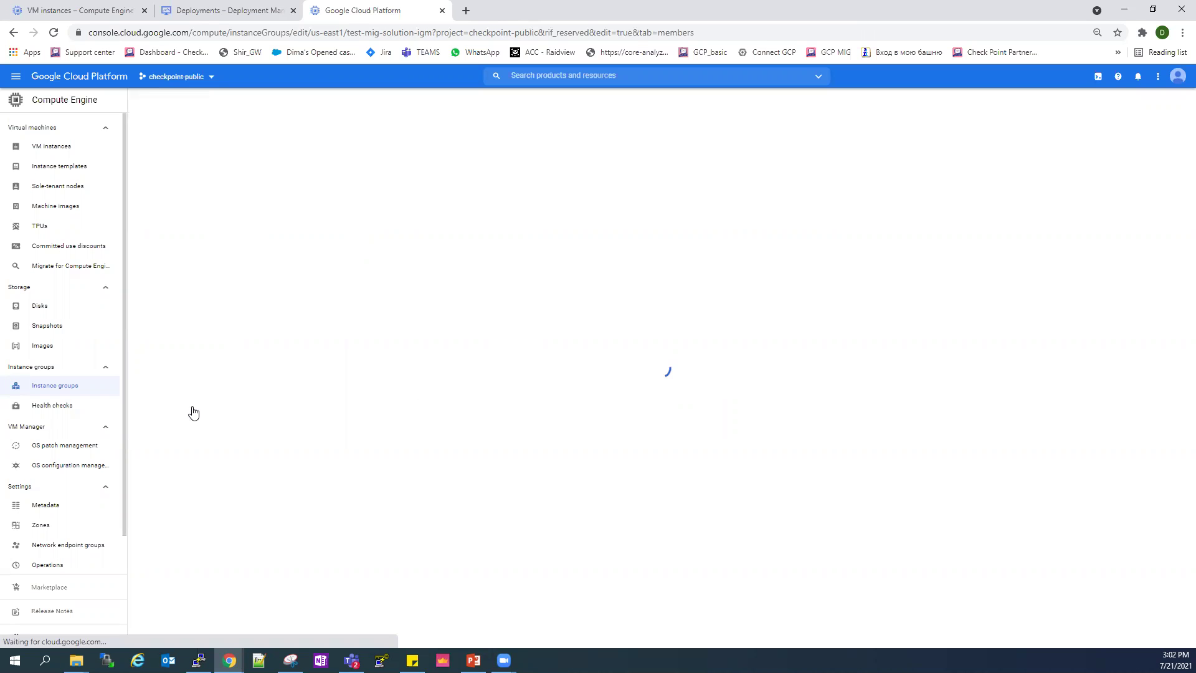
Set test-mig-solution-igm to Don't autoscale with 3 instances, save, and return to VM instances
left_click(178, 440)
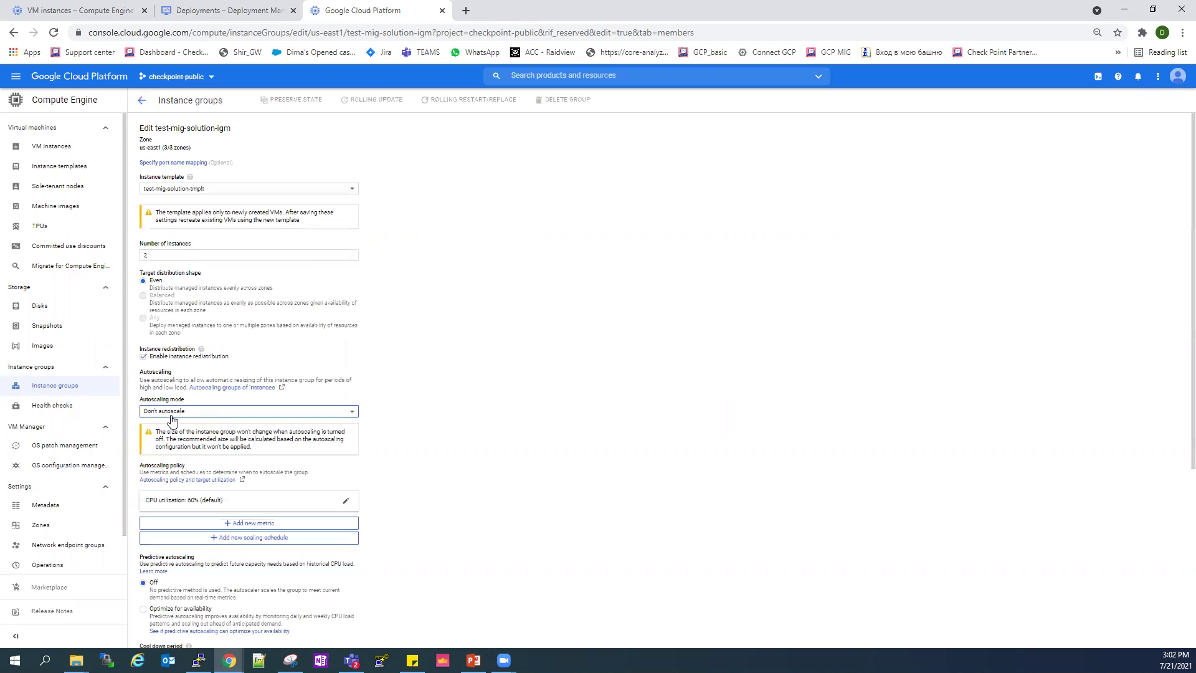
double_click(174, 255)
type("3")
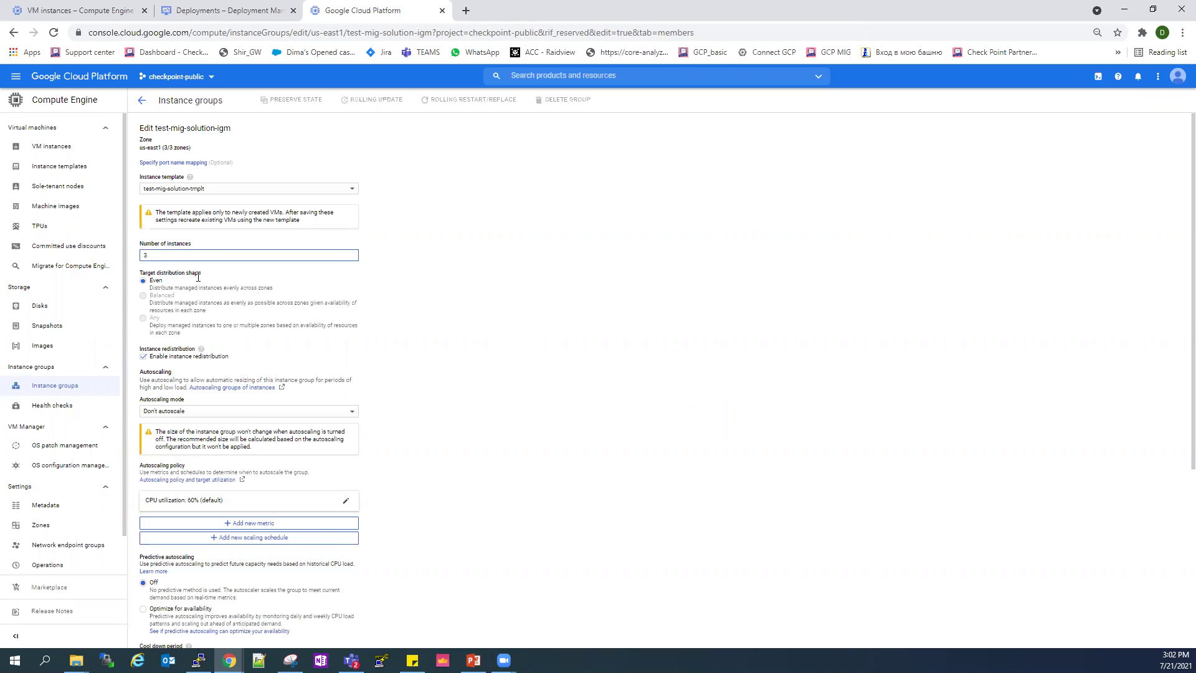
scroll(197, 277, "down", 3)
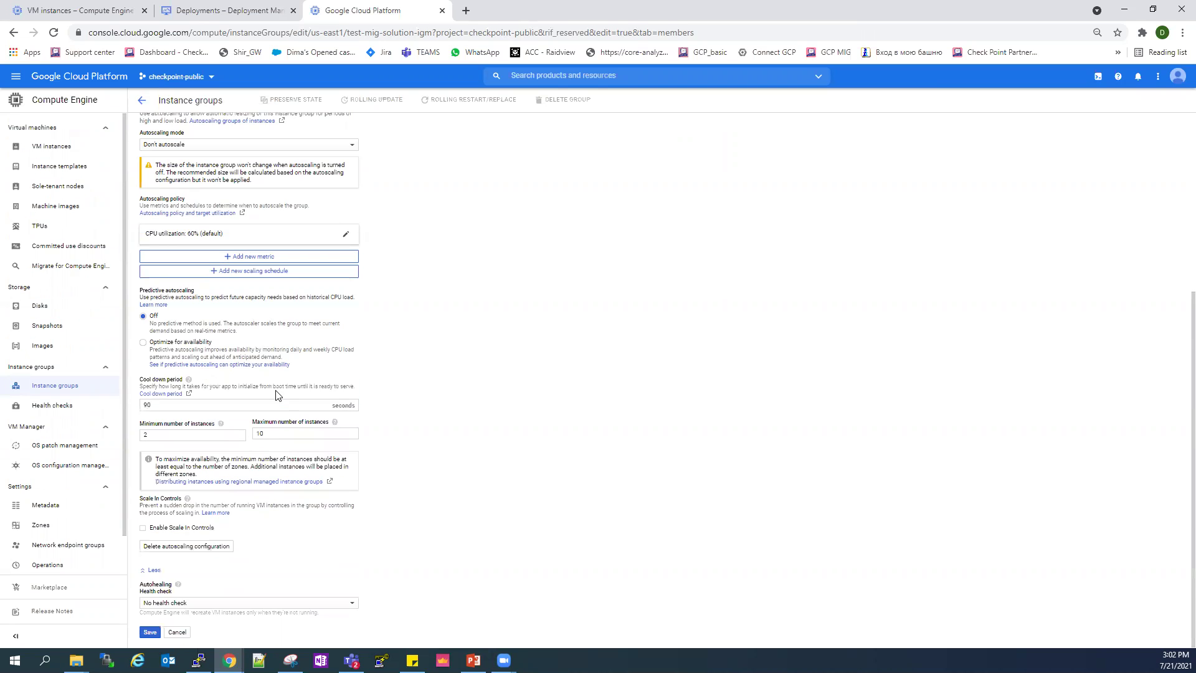
left_click(150, 633)
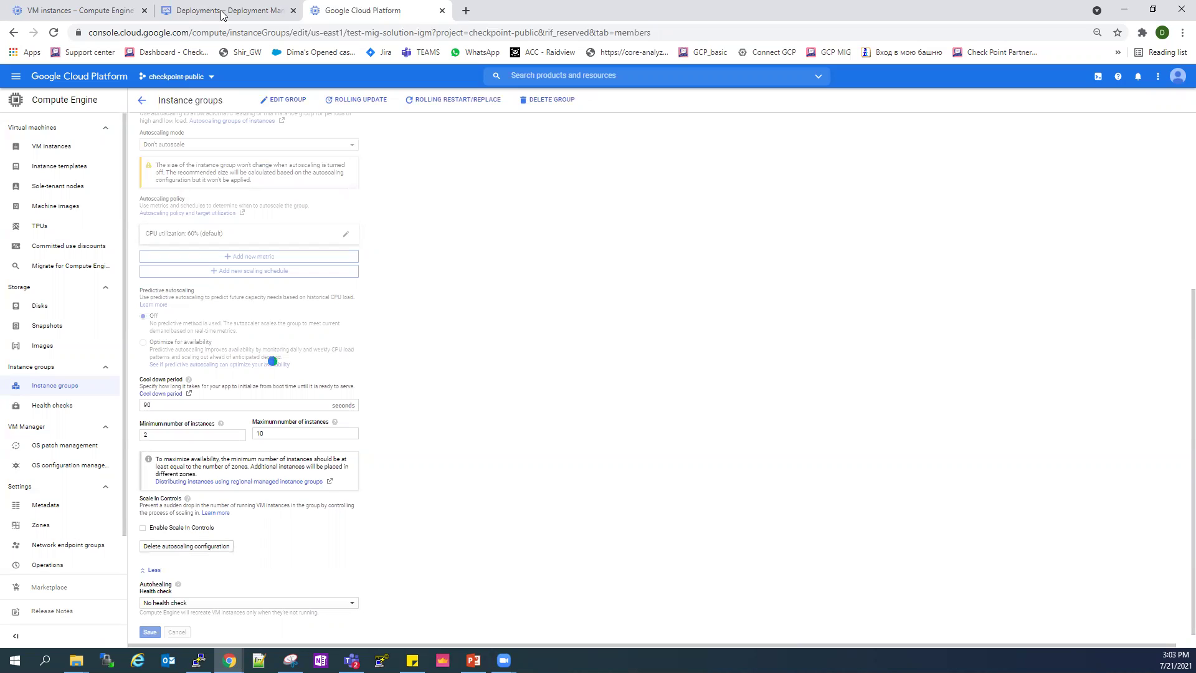
left_click(64, 5)
left_click(442, 324)
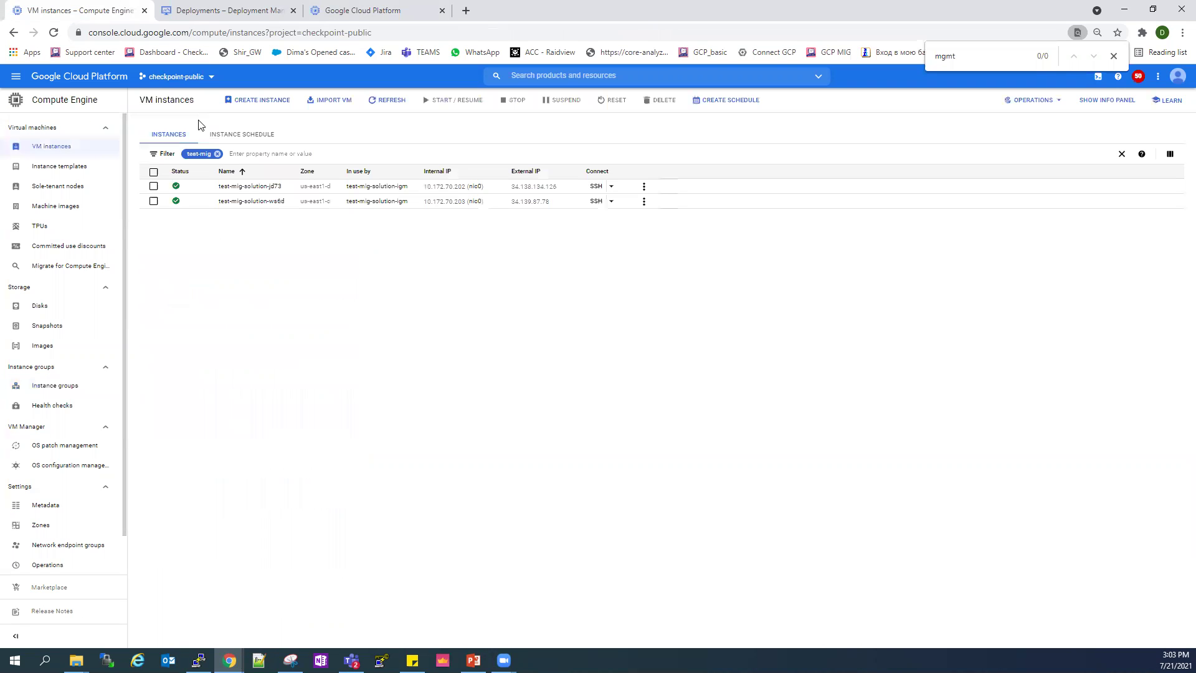